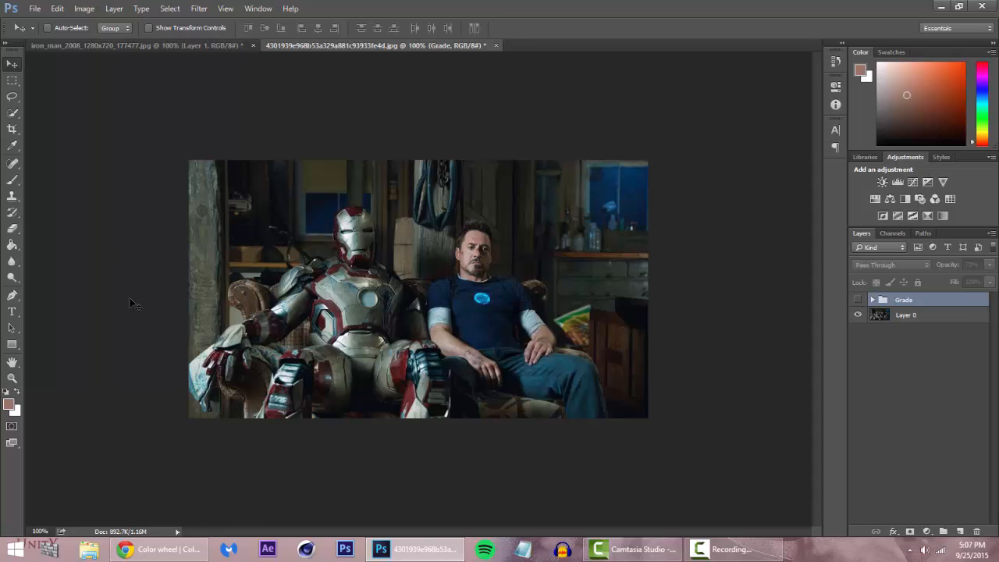
Compare the couch photo with the Grade group shown and hidden, including a closer view at 200%
click(859, 301)
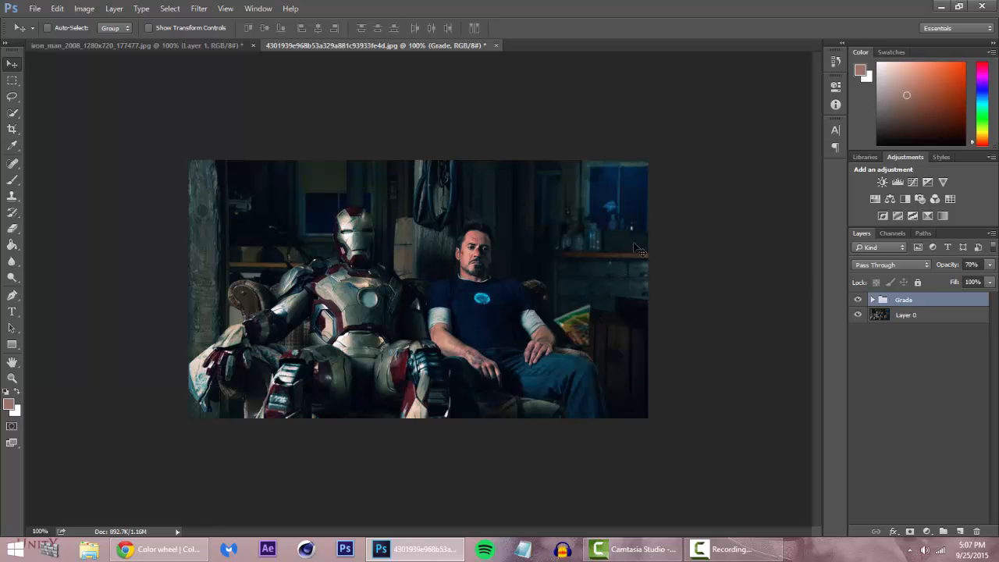
key(ctrl)
key(ctrl+plus)
scroll(624, 188, up, 2)
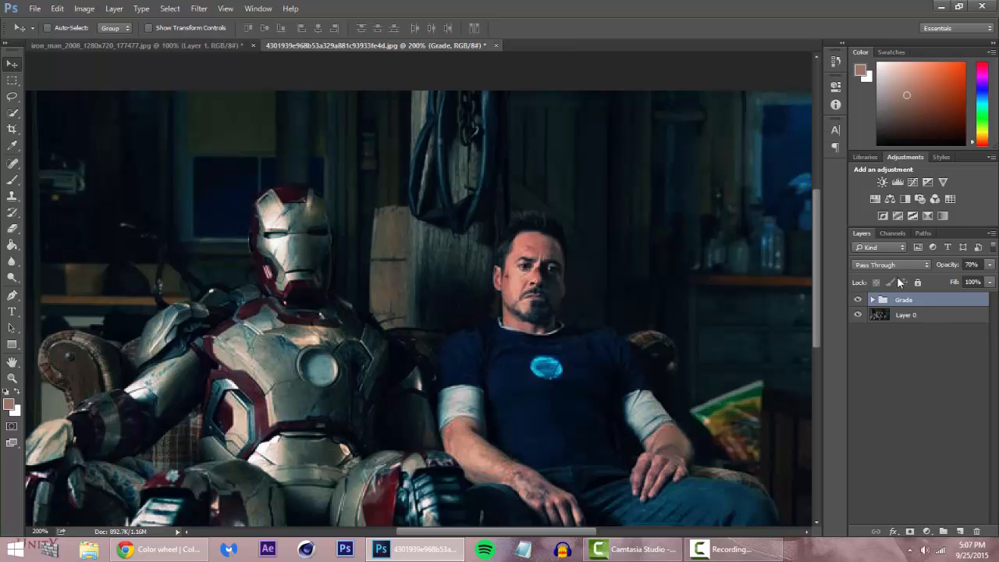
click(859, 300)
click(860, 300)
click(860, 300)
click(860, 300)
key(ctrl+minus)
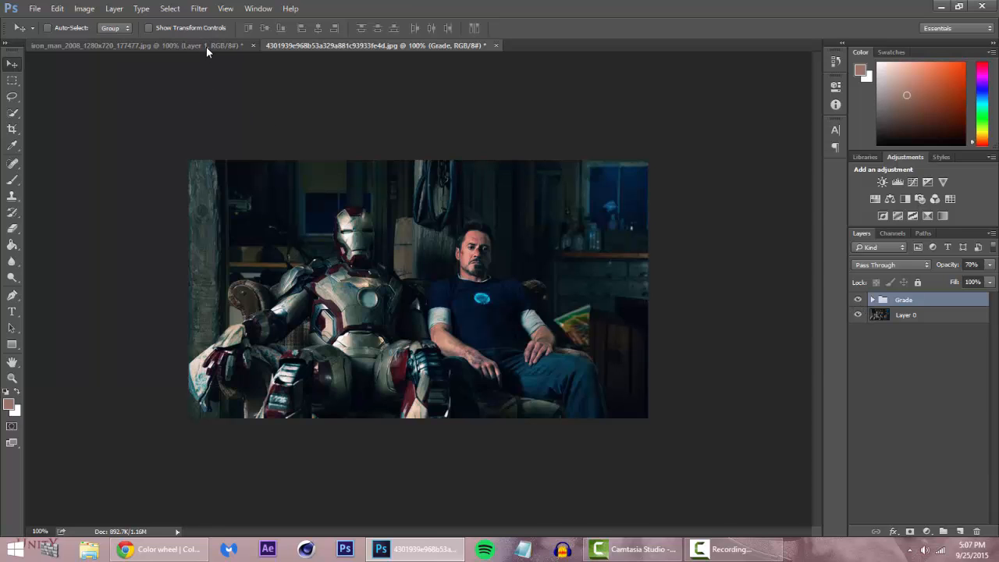
Look at the iron_man_2008 poster document, and inspect the adjustment layers inside the couch photo's Grade group
click(207, 46)
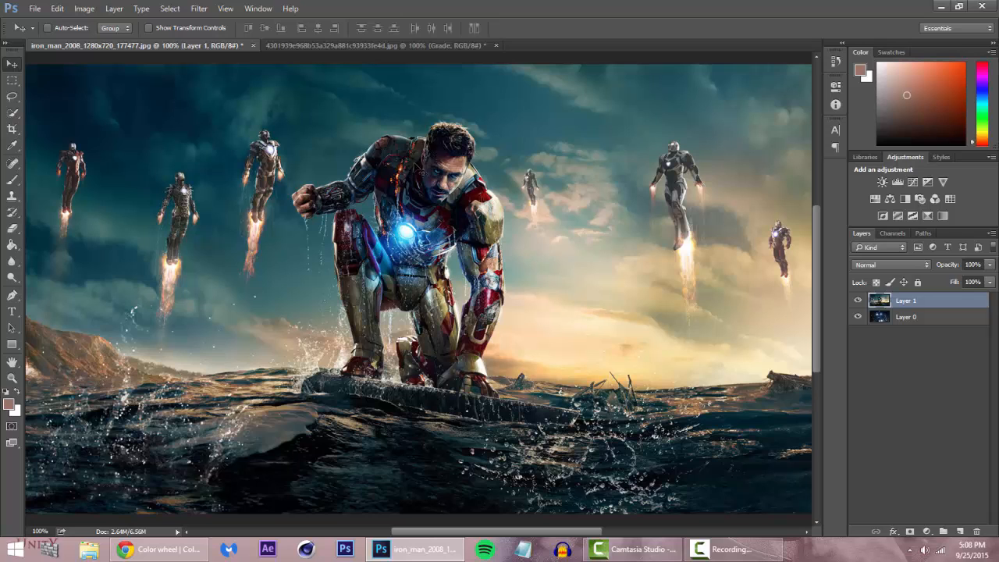
click(372, 47)
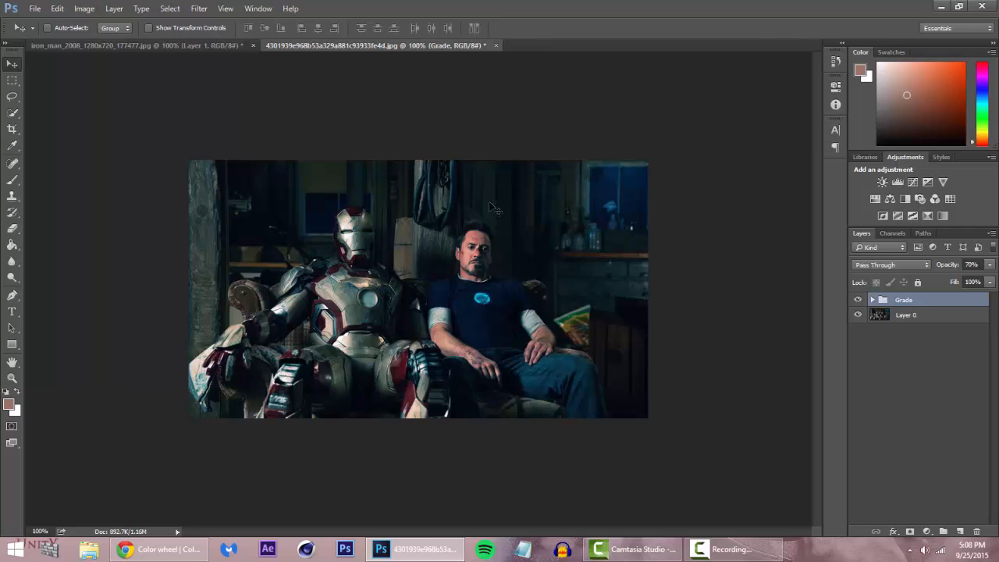
click(873, 301)
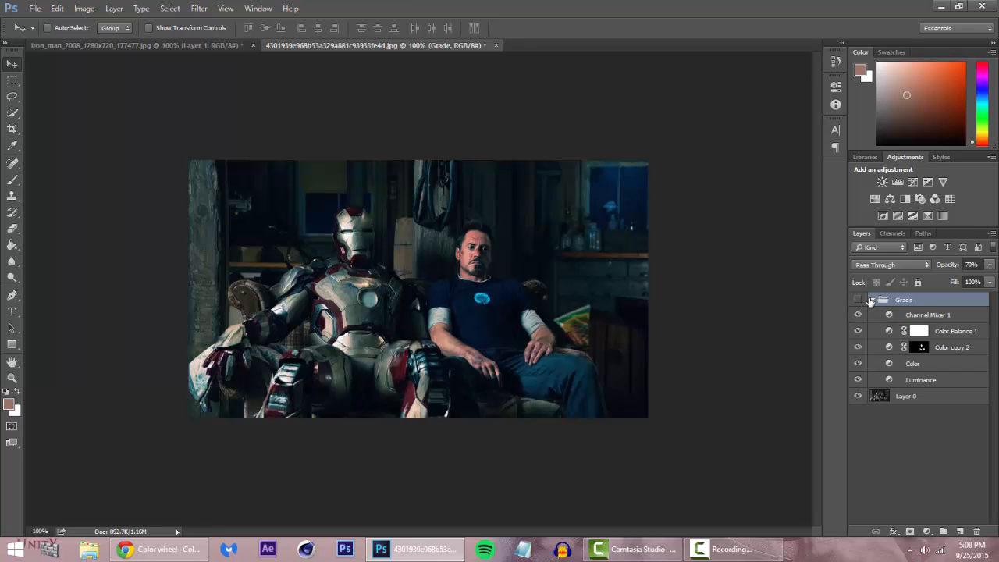
Hide the existing Grade group and create a new layer group above it, named Grade
click(858, 300)
click(873, 300)
click(943, 535)
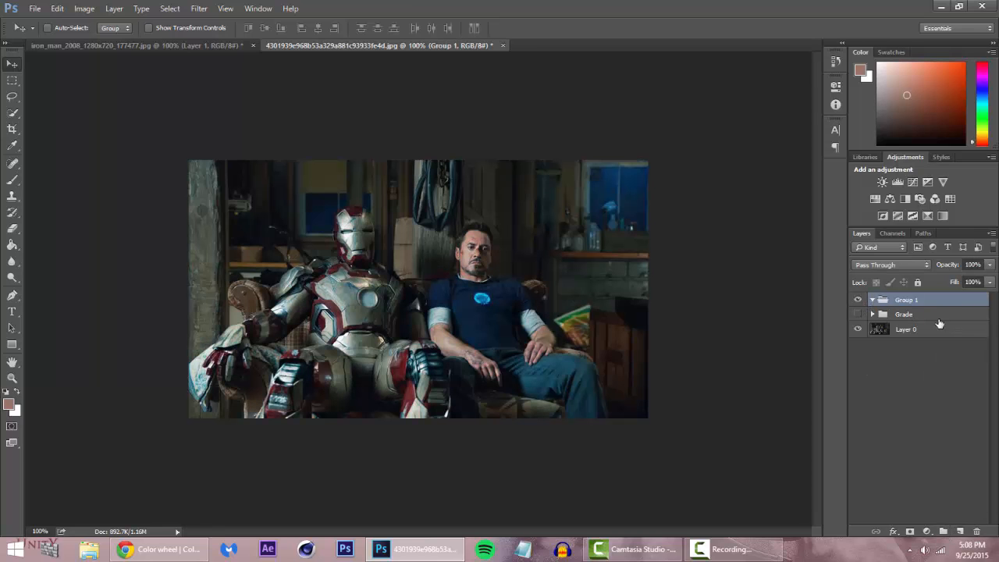
double_click(913, 300)
text(Grage)
key(Return)
double_click(905, 300)
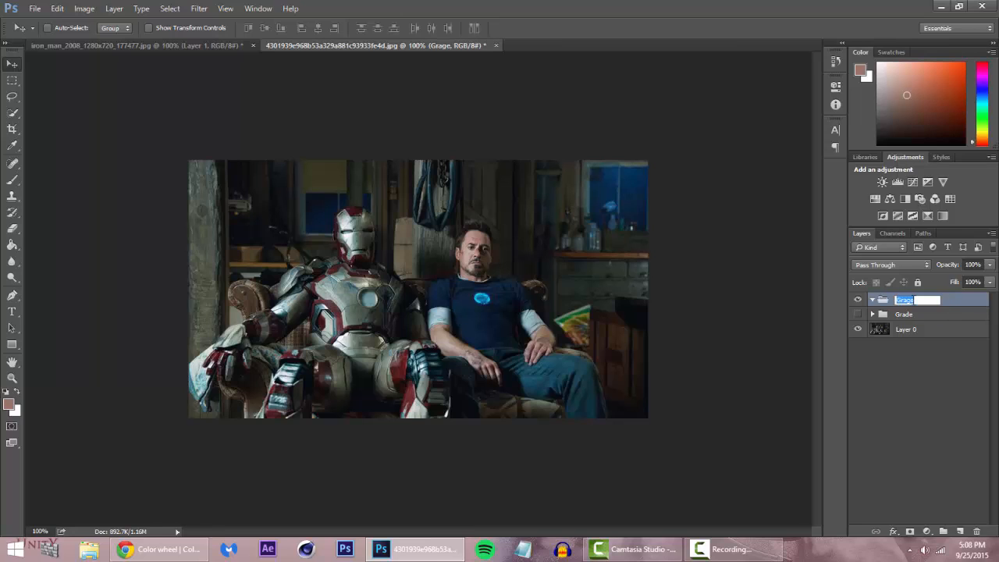
text(Grade)
key(Return)
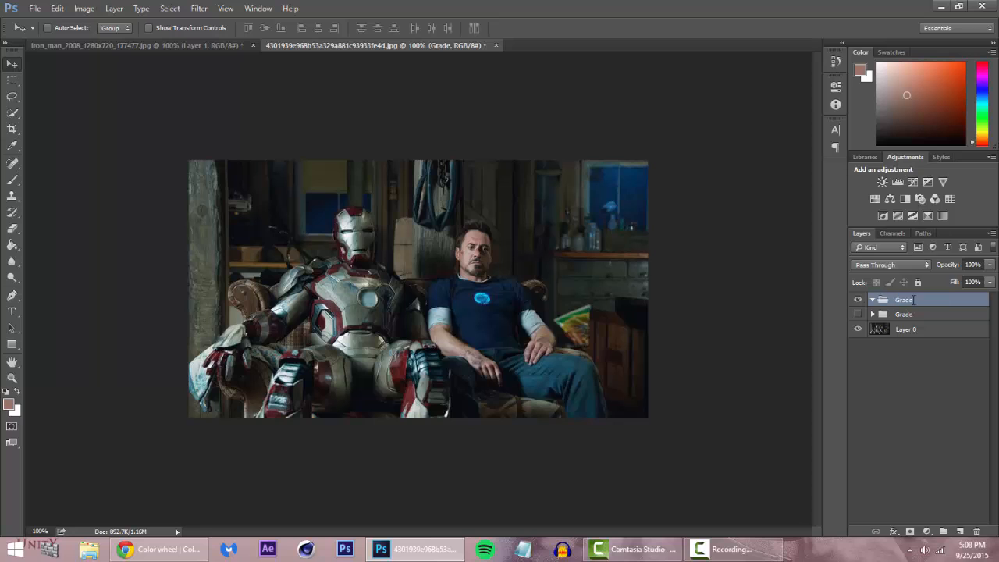
Add a Curves adjustment layer inside the new Grade group, darkening the shadows with a low curve point and controlling the highlights with a second point
click(910, 181)
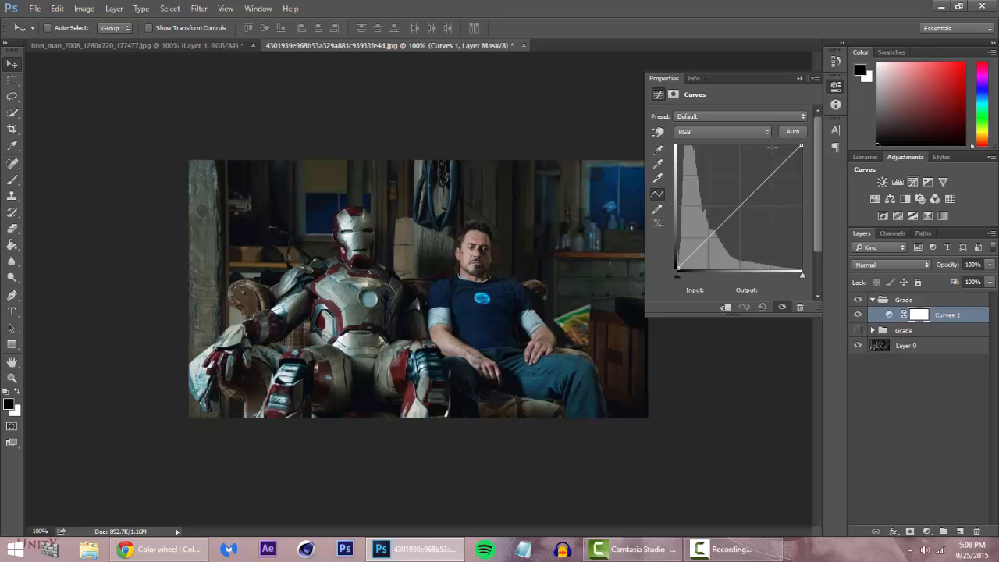
drag(701, 257, 694, 260)
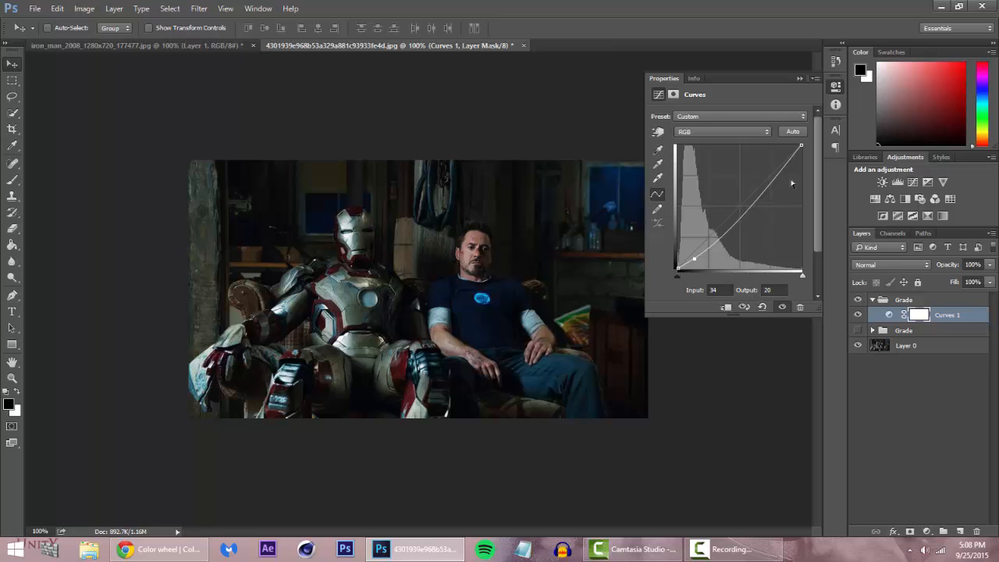
drag(763, 186, 758, 187)
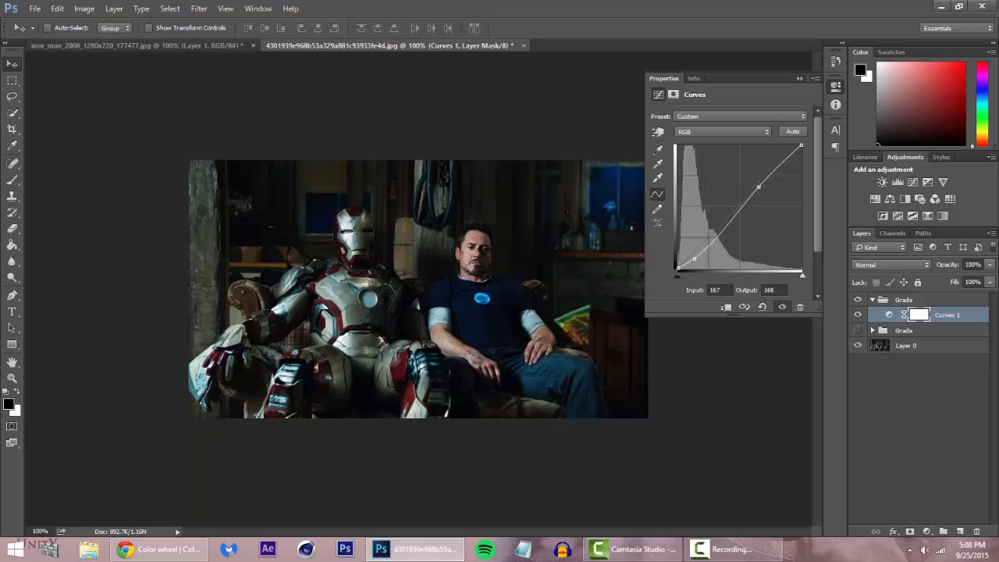
drag(693, 256, 698, 256)
drag(759, 187, 771, 182)
click(800, 80)
Examine the man's face close up at 400% with the Curves adjustment on and off
key(ctrl+plus)
key(ctrl+plus)
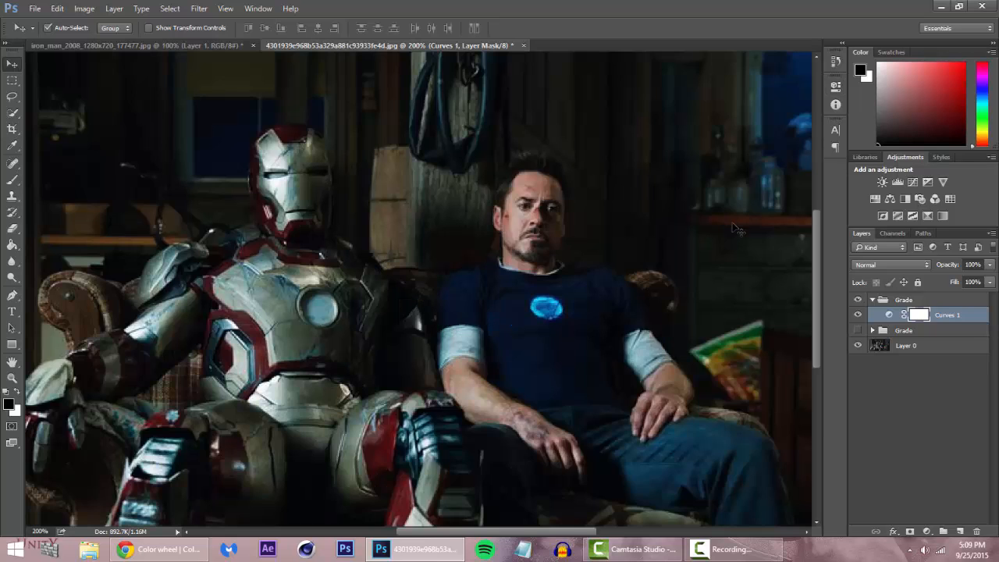
scroll(707, 266, up, 3)
key(ctrl+plus)
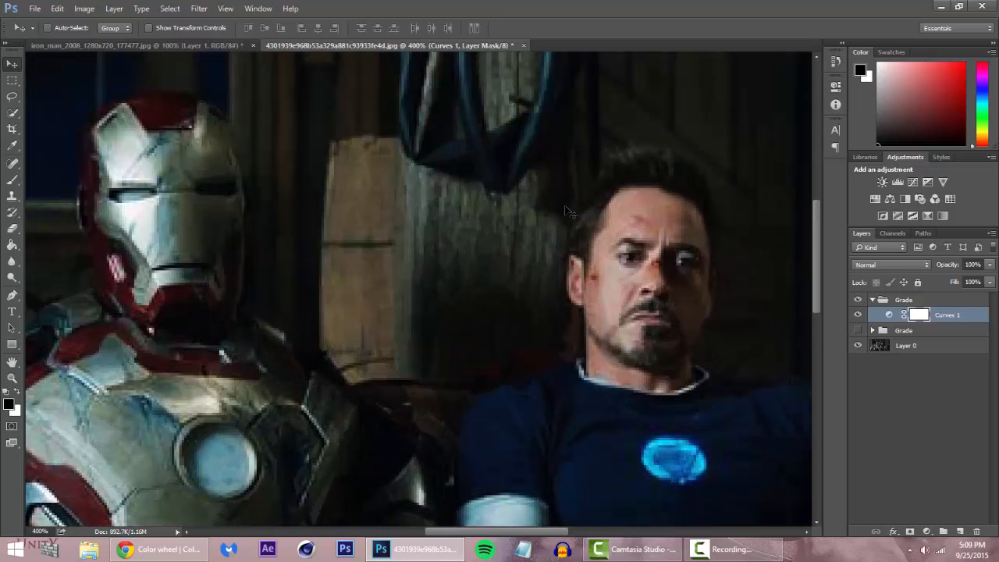
drag(484, 532, 523, 532)
click(857, 315)
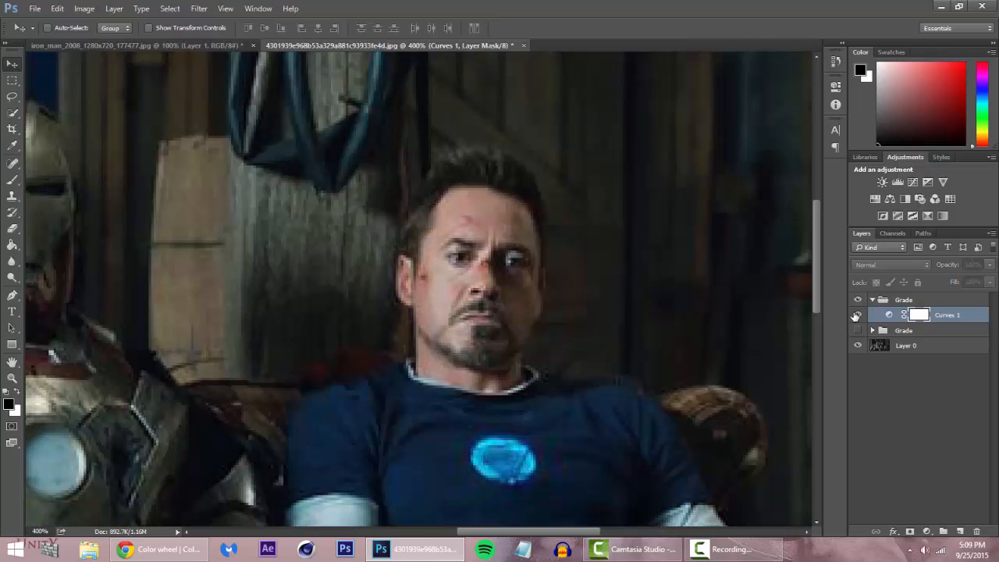
click(856, 315)
click(856, 315)
click(857, 315)
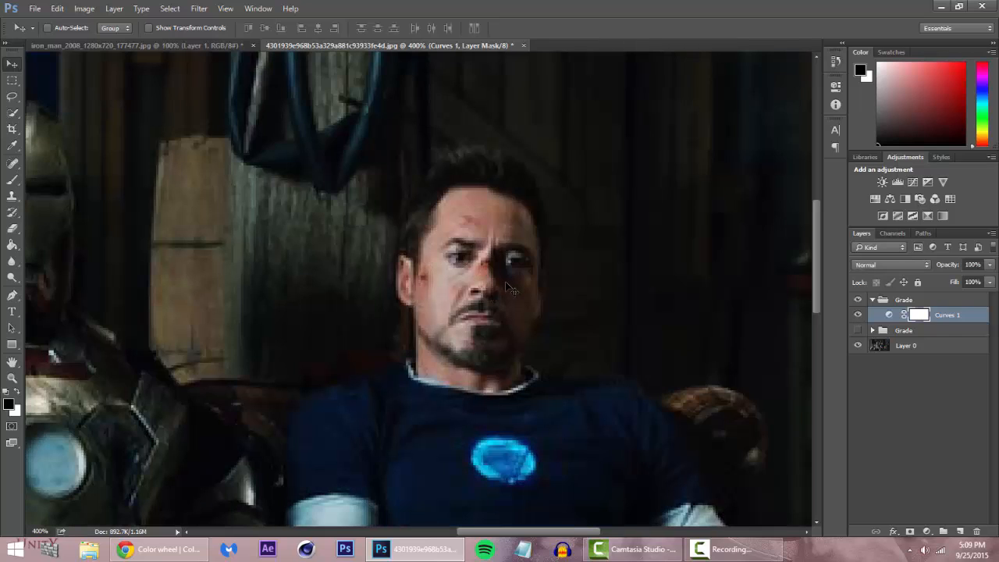
key(ctrl+minus)
key(ctrl+minus)
key(ctrl+minus)
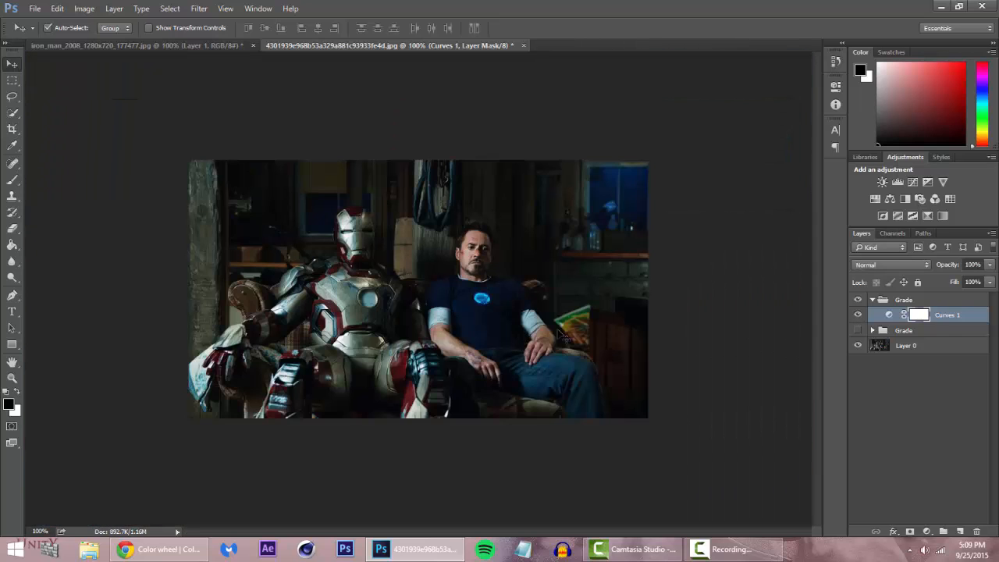
Rename the Curves layer as Luminosity and set its blend mode to Luminosity
double_click(947, 314)
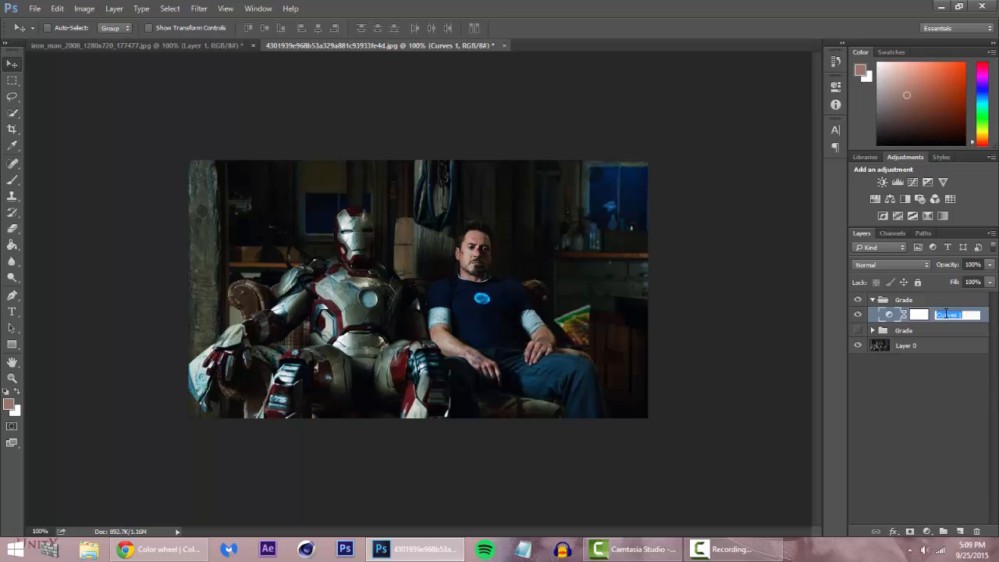
text(Luminosity)
key(Return)
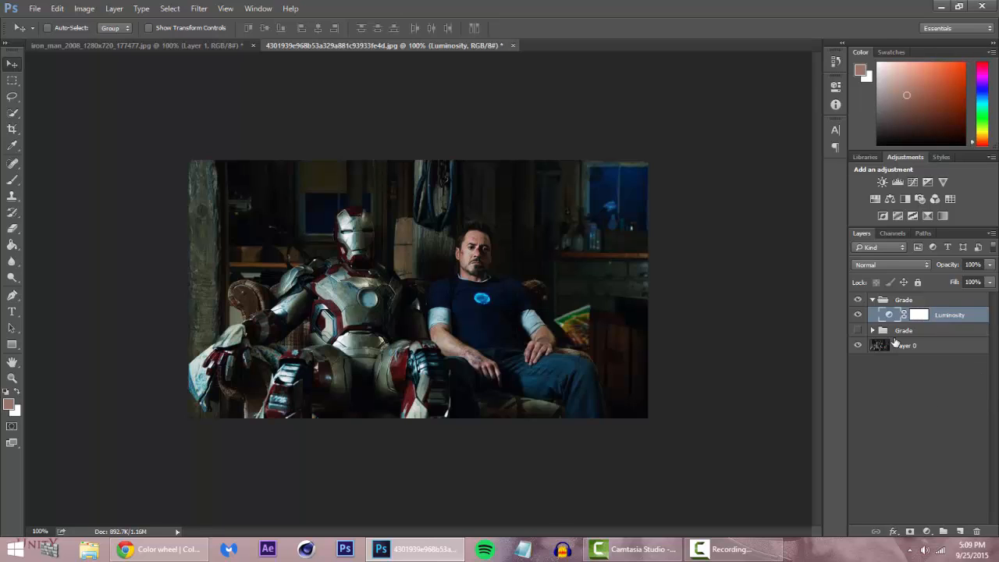
click(867, 264)
click(904, 507)
Compare the whole photo with the Luminosity layer shown and hidden
click(860, 315)
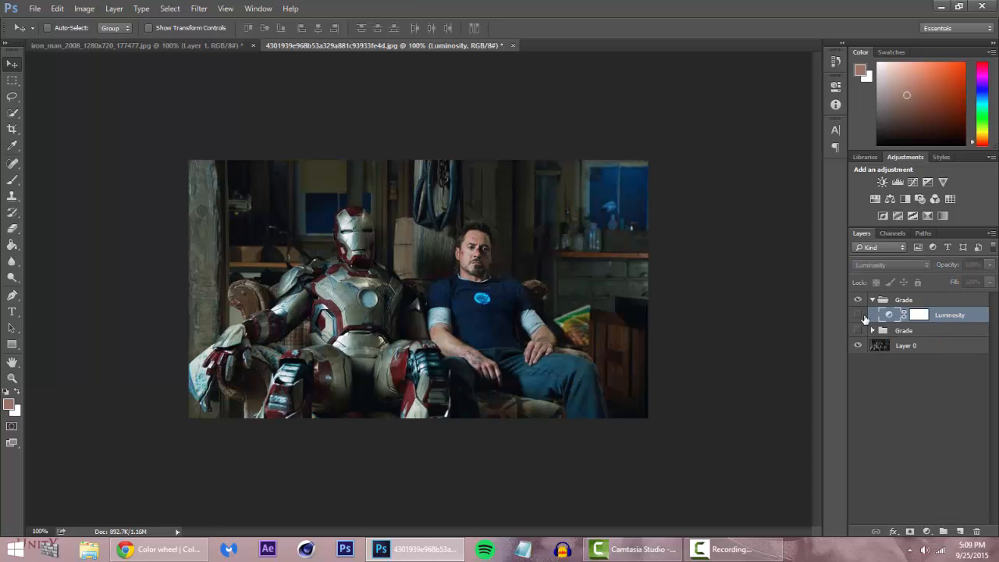
click(864, 317)
click(864, 316)
click(863, 317)
click(864, 317)
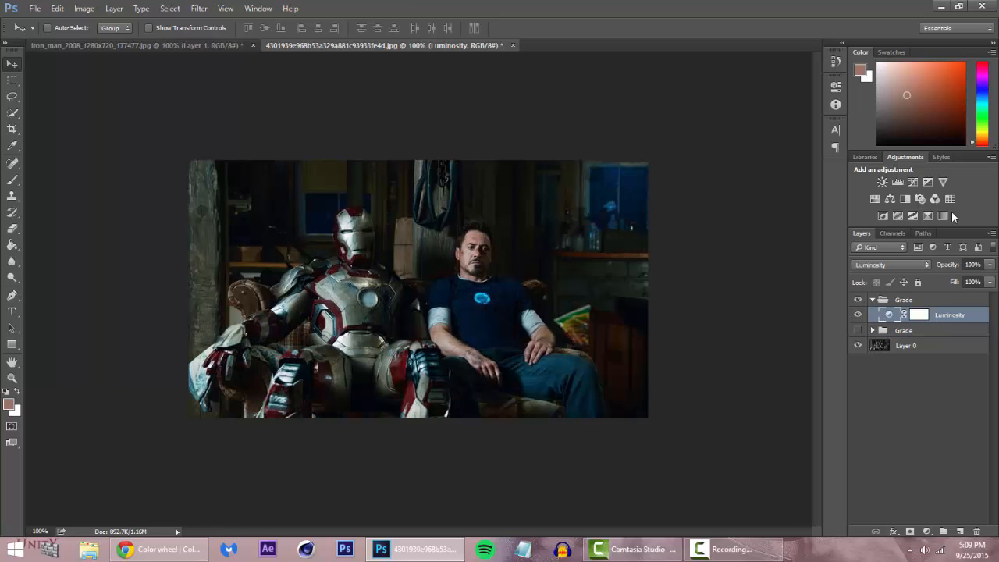
Add a Gradient Map adjustment layer above Luminosity using a black-to-white gradient with Reverse enabled
click(942, 214)
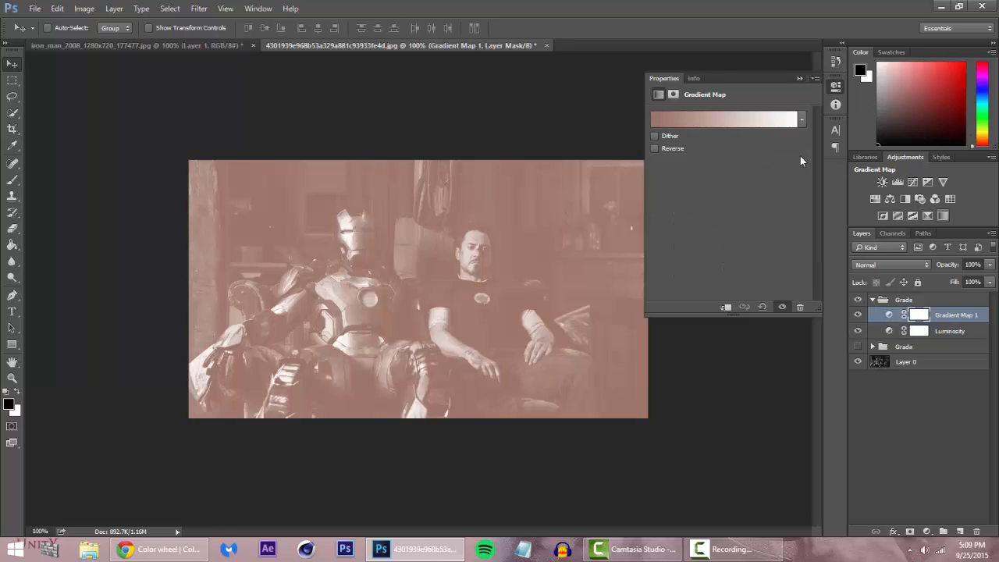
click(676, 124)
click(654, 115)
click(834, 100)
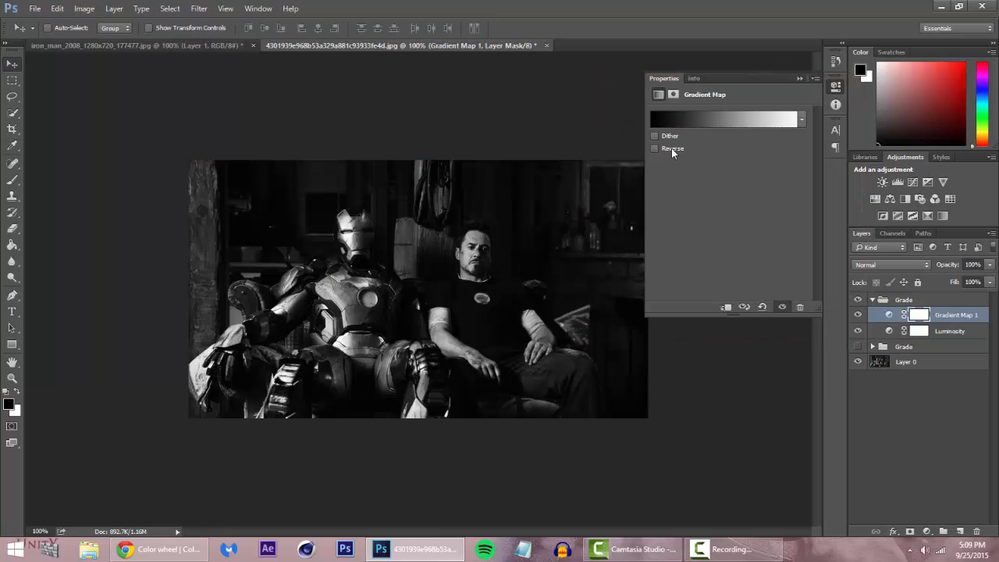
click(655, 149)
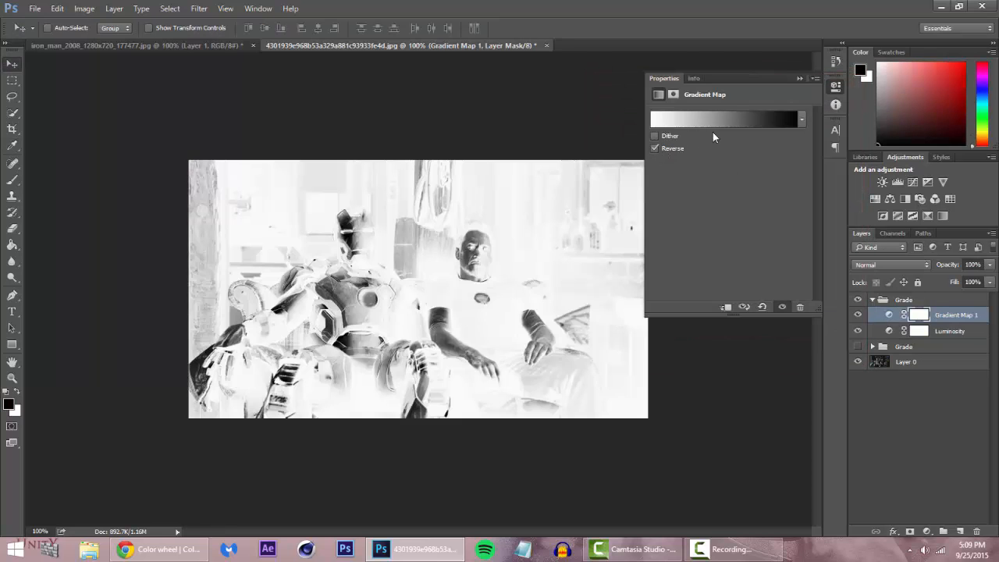
Set the Gradient Map layer's blend mode to Overlay and turn off its Reverse option
click(890, 264)
click(862, 388)
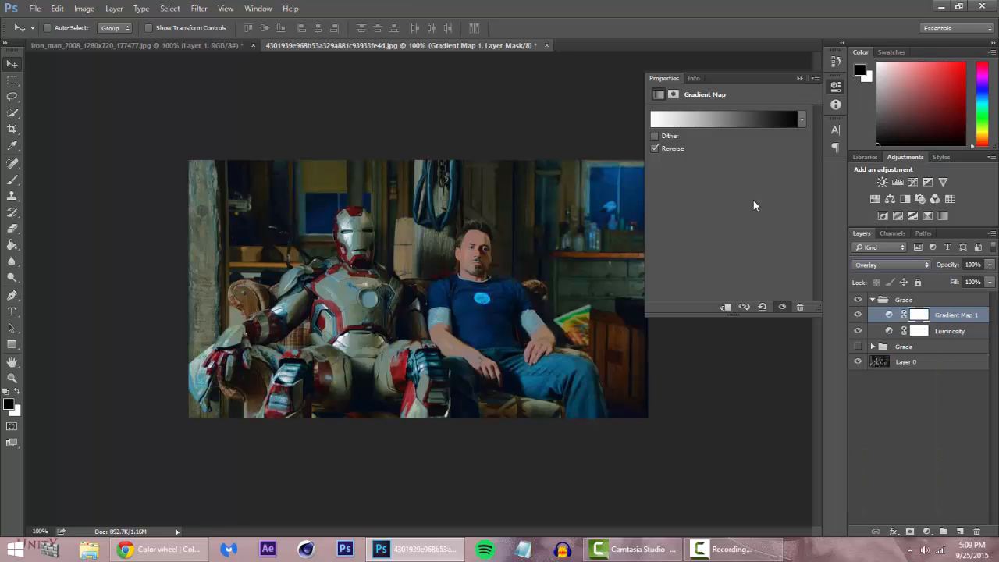
click(655, 149)
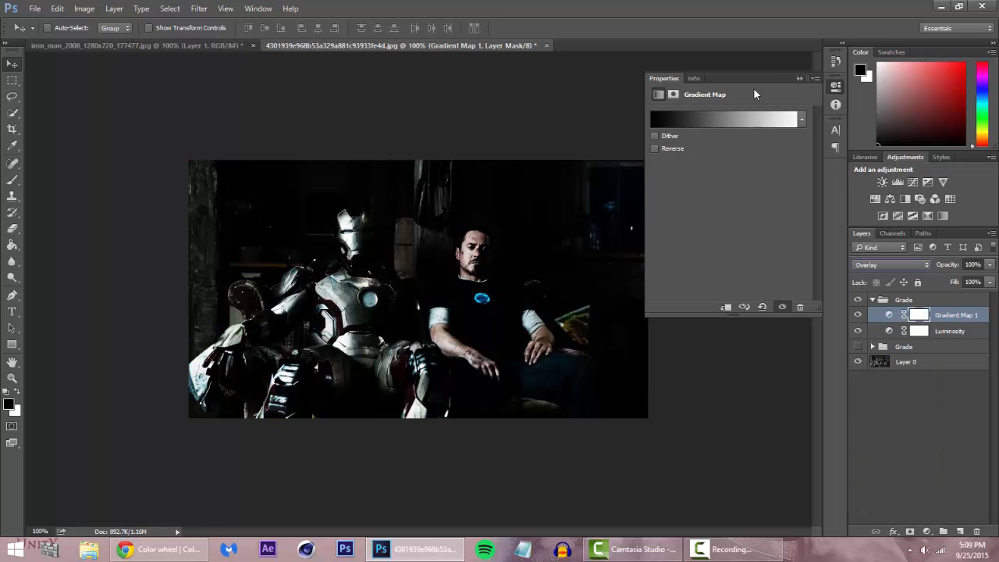
click(799, 78)
click(951, 316)
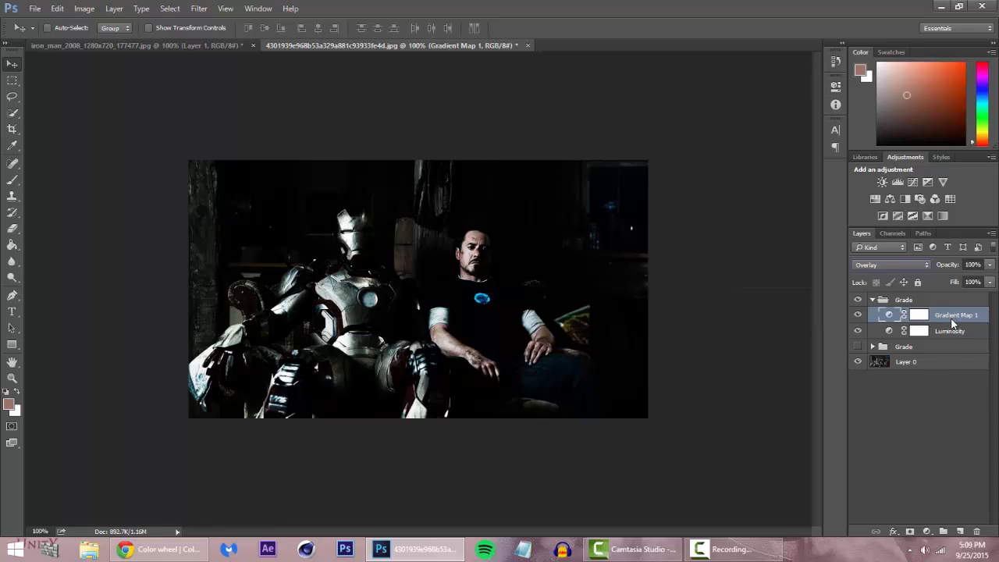
right_click(950, 320)
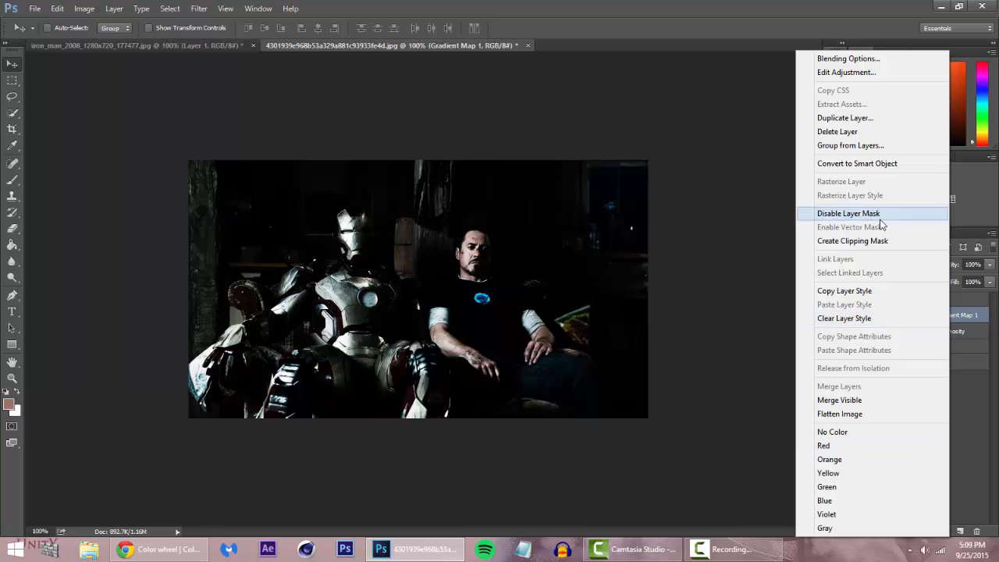
click(845, 118)
click(616, 187)
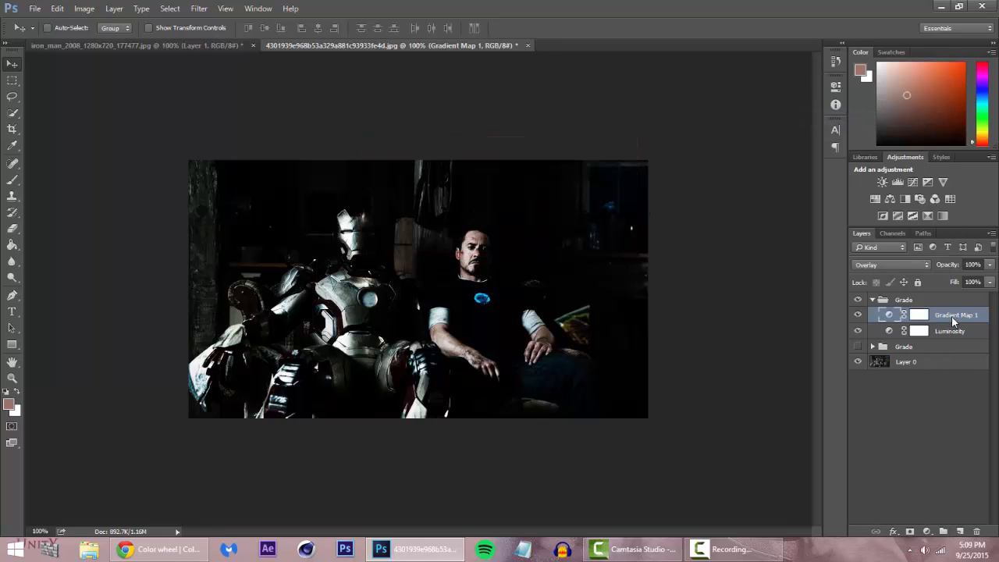
Delete the Gradient Map adjustment layer from the Grade group
right_click(954, 320)
click(827, 131)
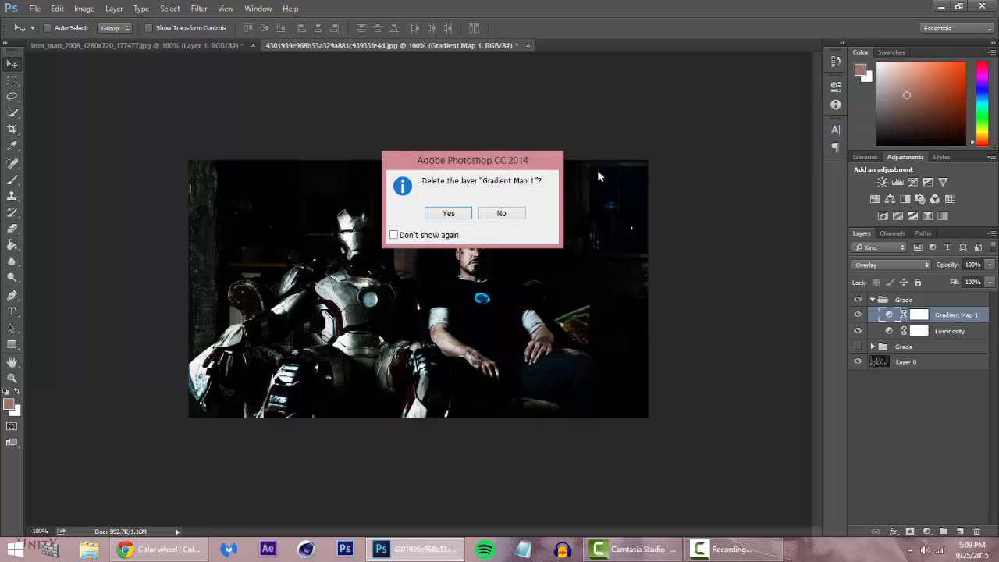
click(466, 213)
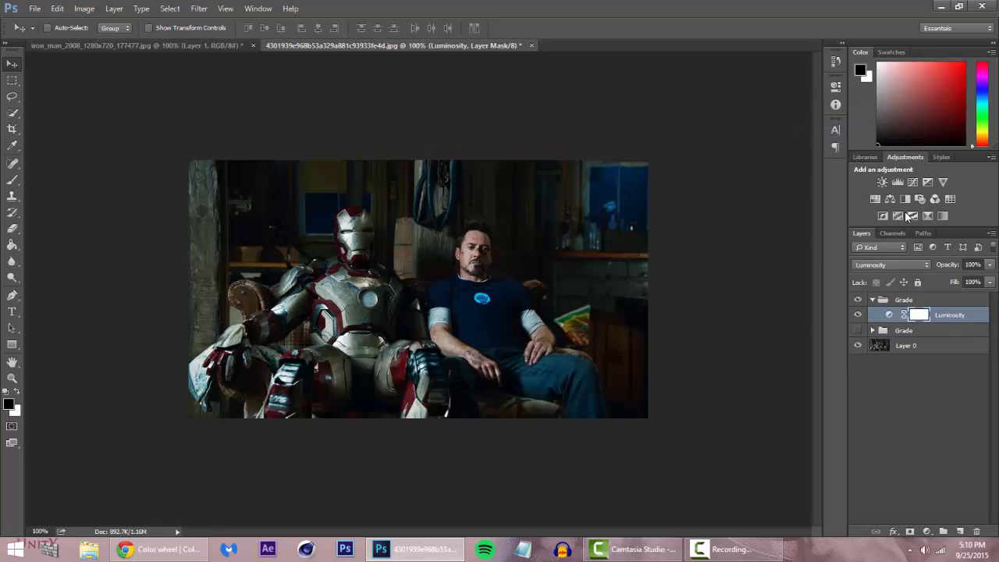
Add a second Curves adjustment layer above Luminosity and rename it as Color
click(915, 184)
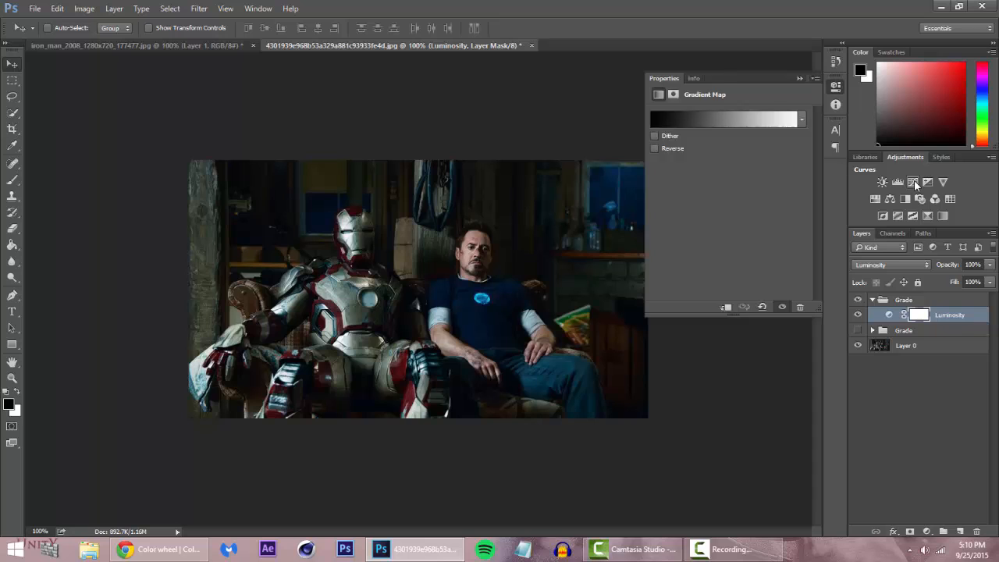
double_click(940, 313)
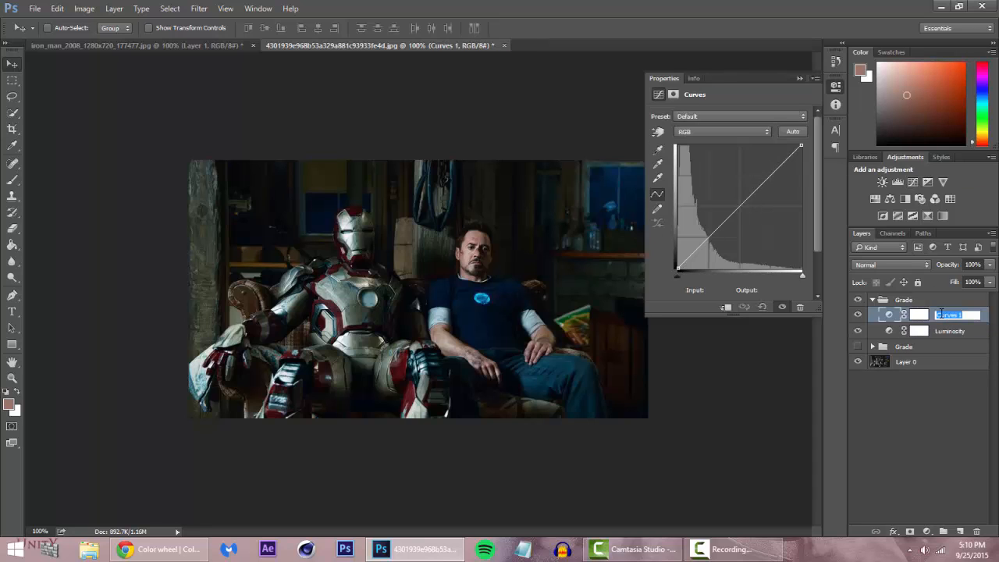
text(Color)
key(Return)
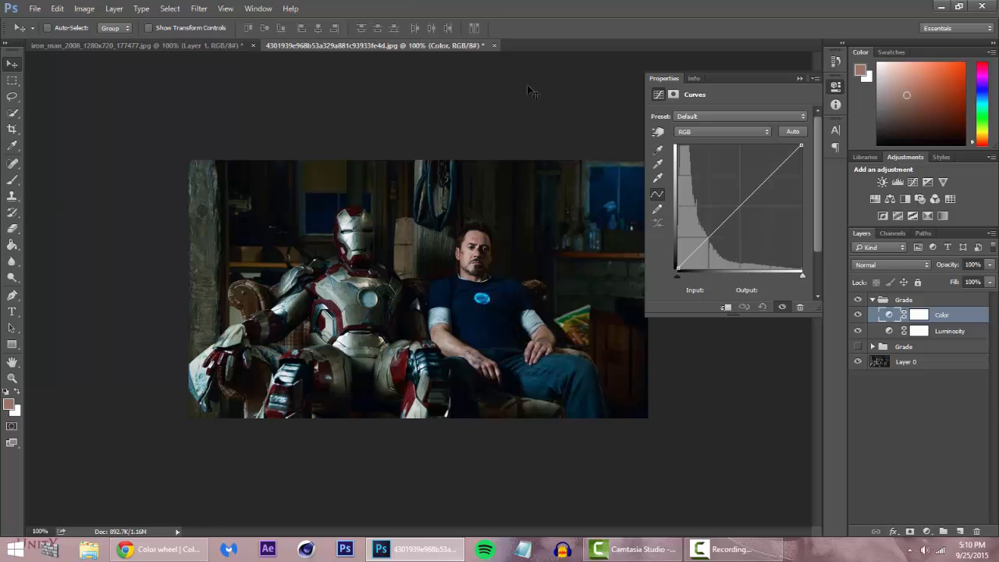
click(797, 77)
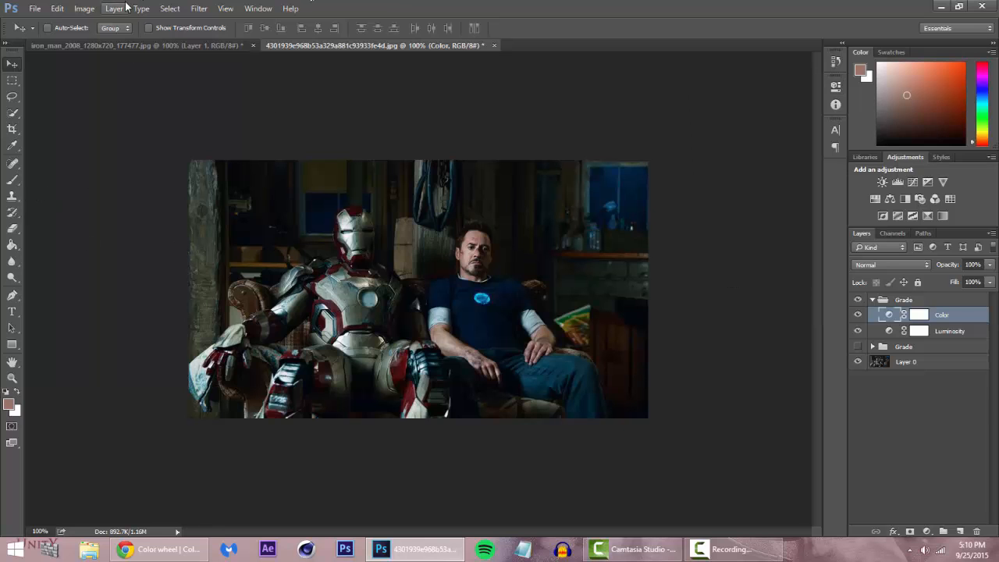
In the iron_man_2008 reference image, hide Layer 1 and sample the dark shadow colour without keeping it, returning to the couch photo
click(139, 47)
click(858, 299)
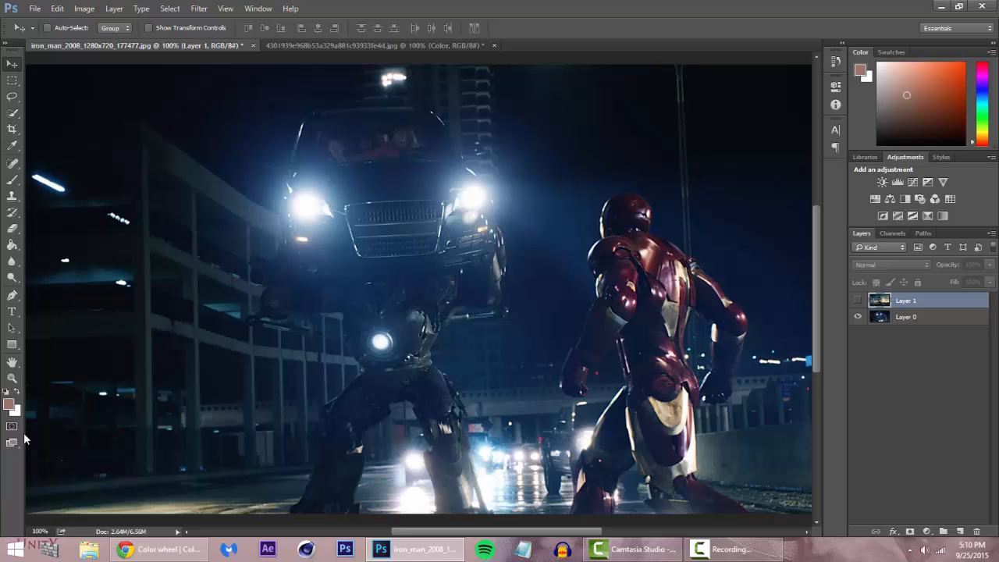
click(10, 406)
text(09152b)
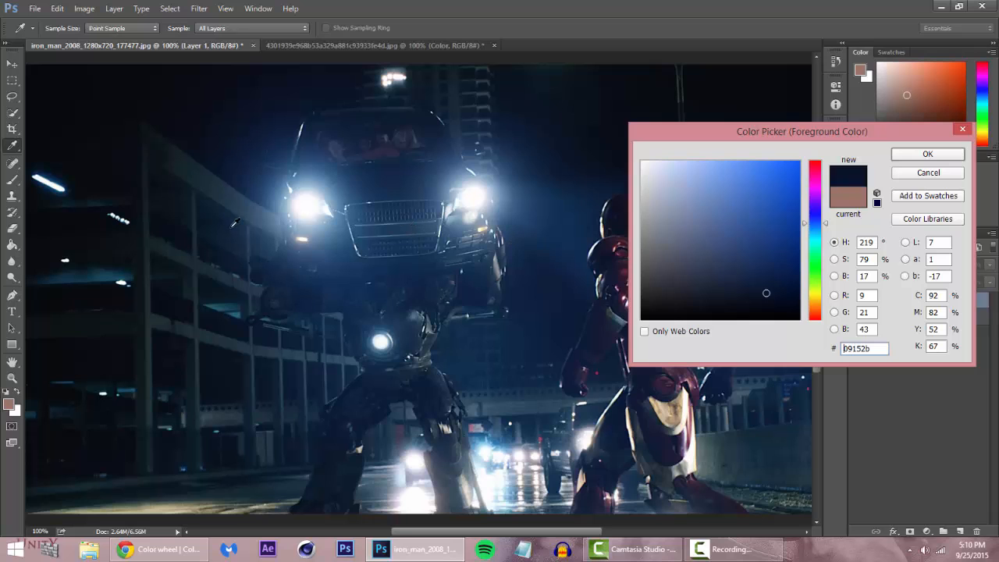
click(928, 172)
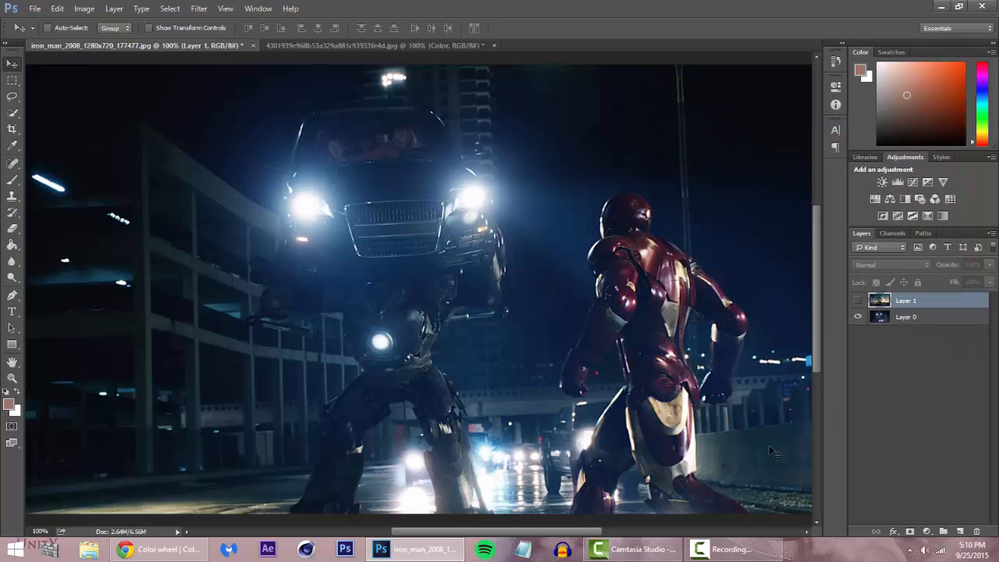
click(391, 45)
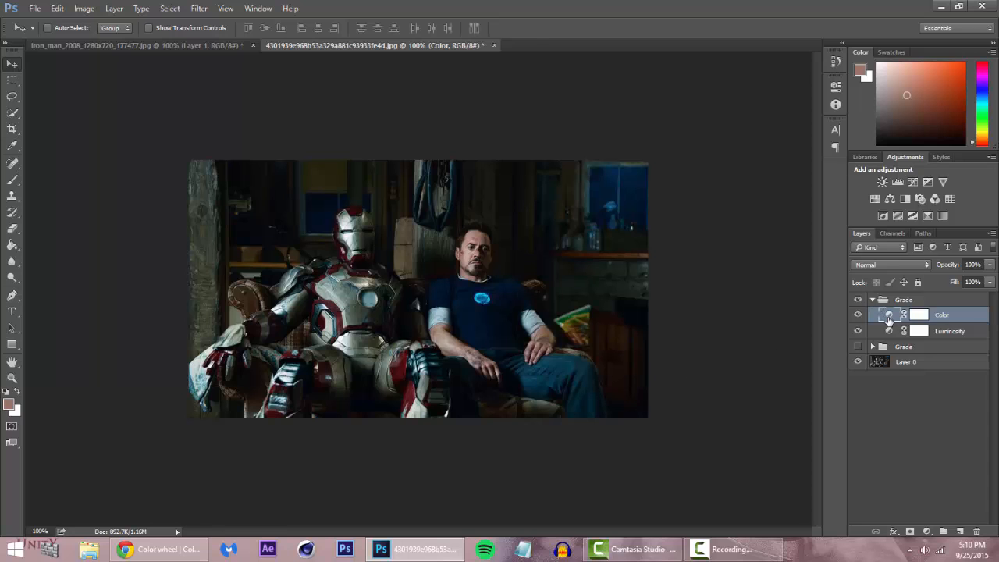
Delete the layer masks from the Color and Luminosity Curves layers
double_click(888, 316)
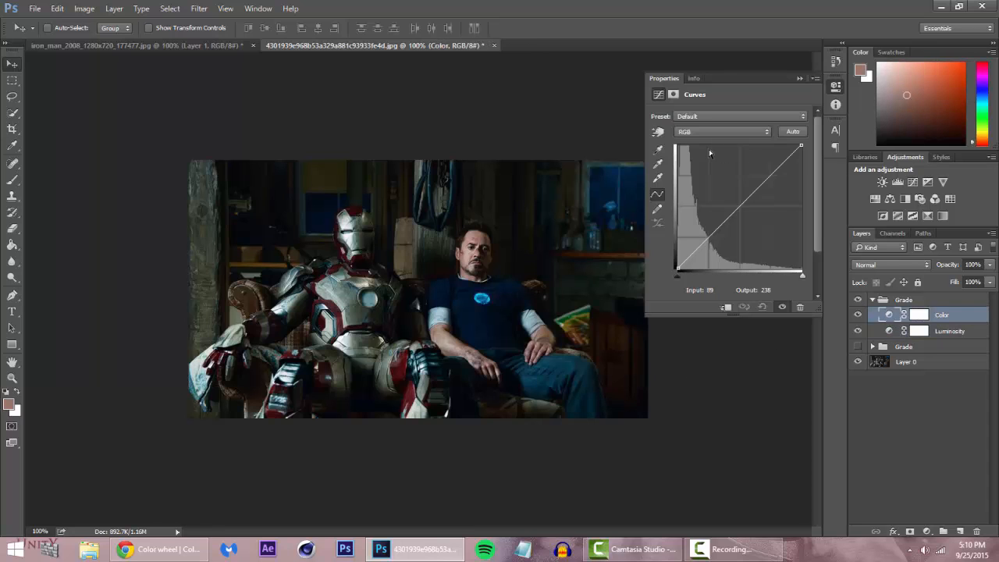
right_click(919, 315)
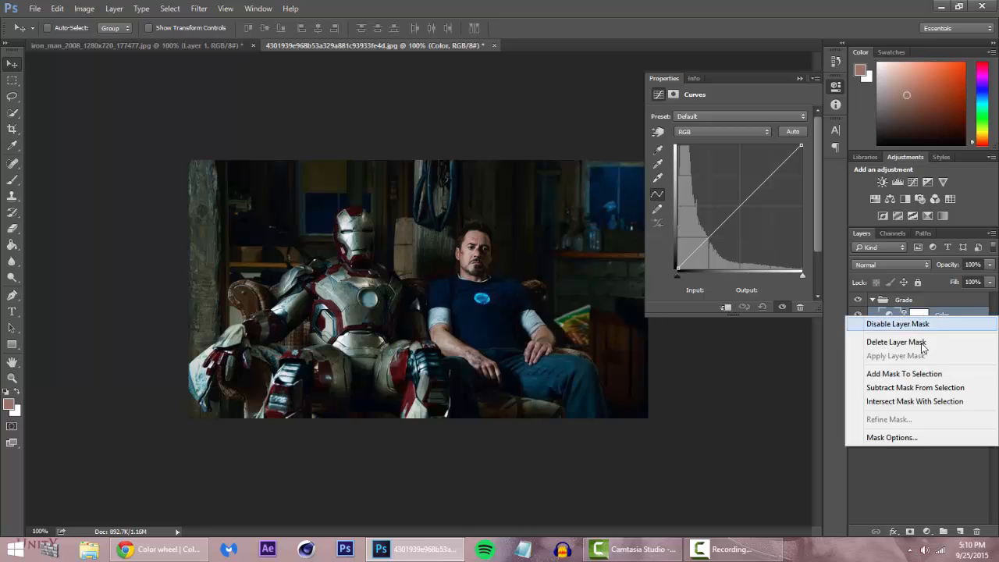
click(922, 344)
right_click(920, 331)
click(905, 356)
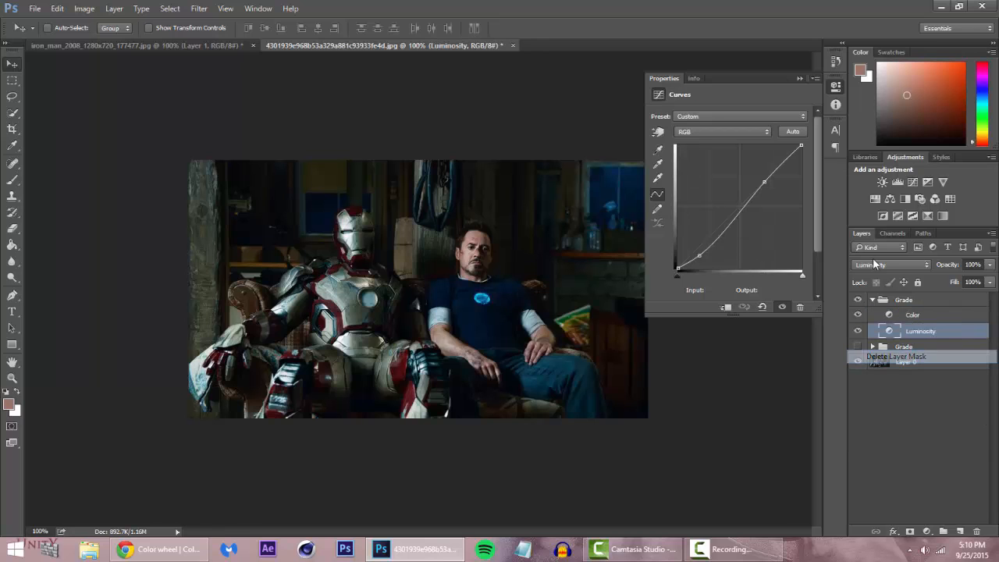
click(886, 314)
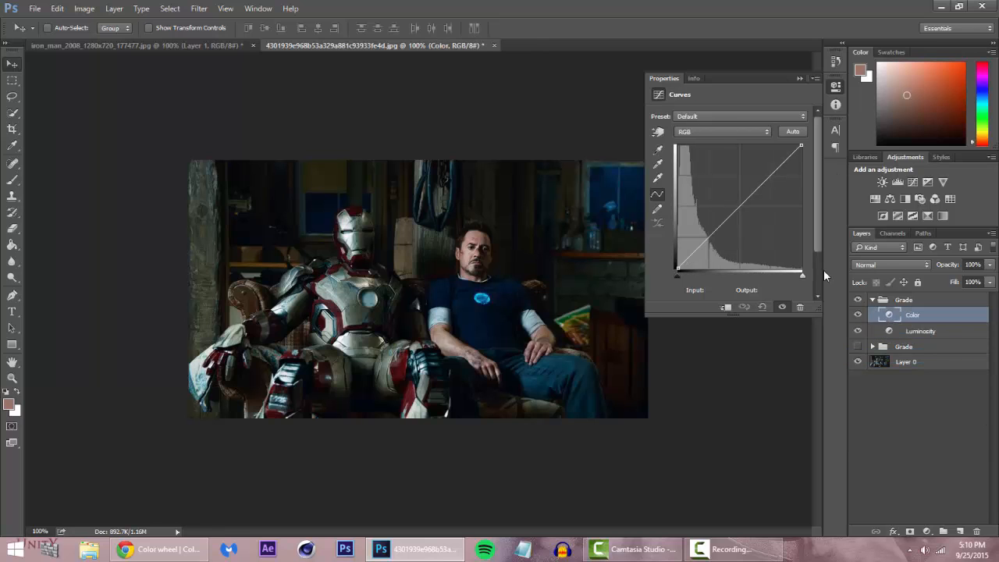
click(658, 149)
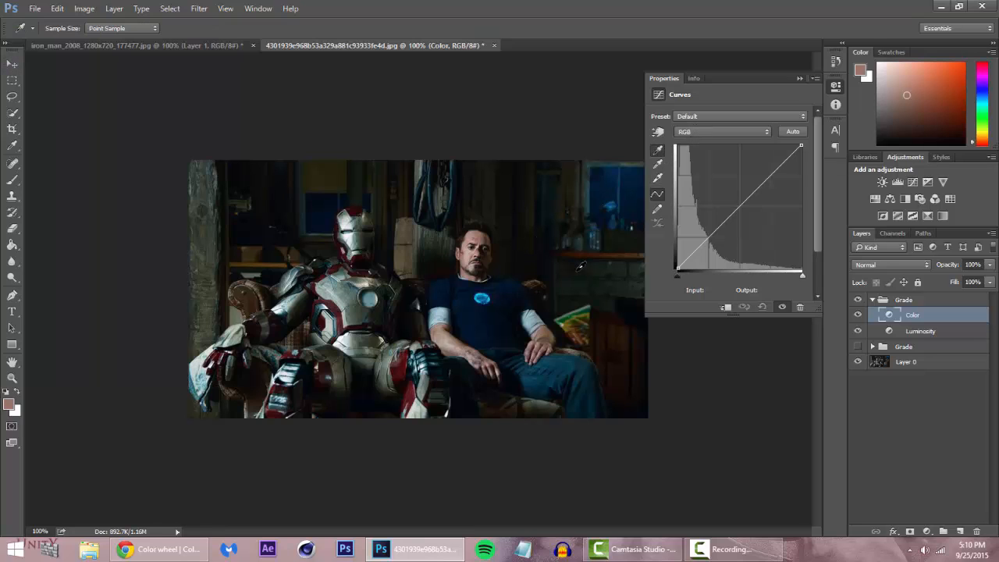
click(836, 105)
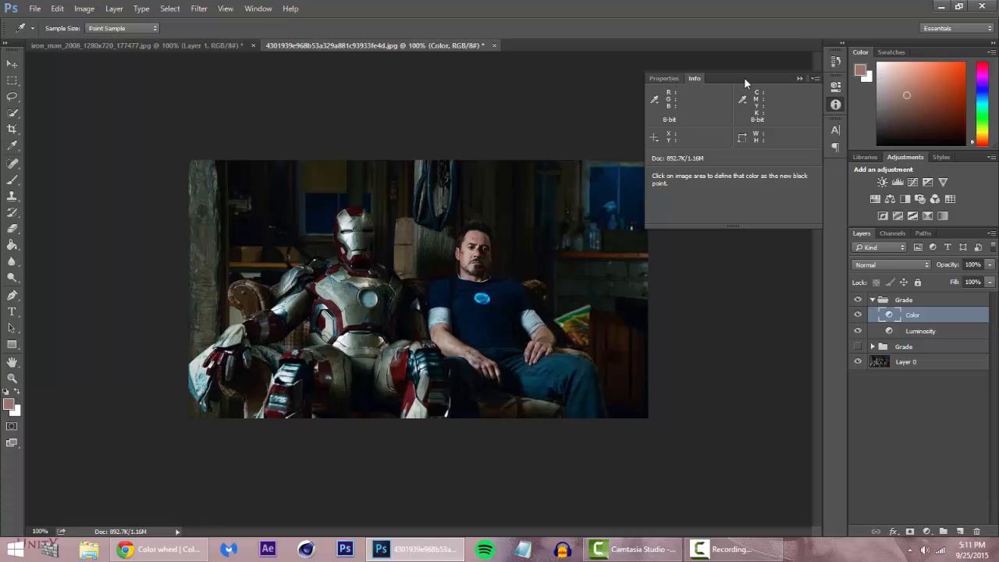
click(798, 78)
key(v)
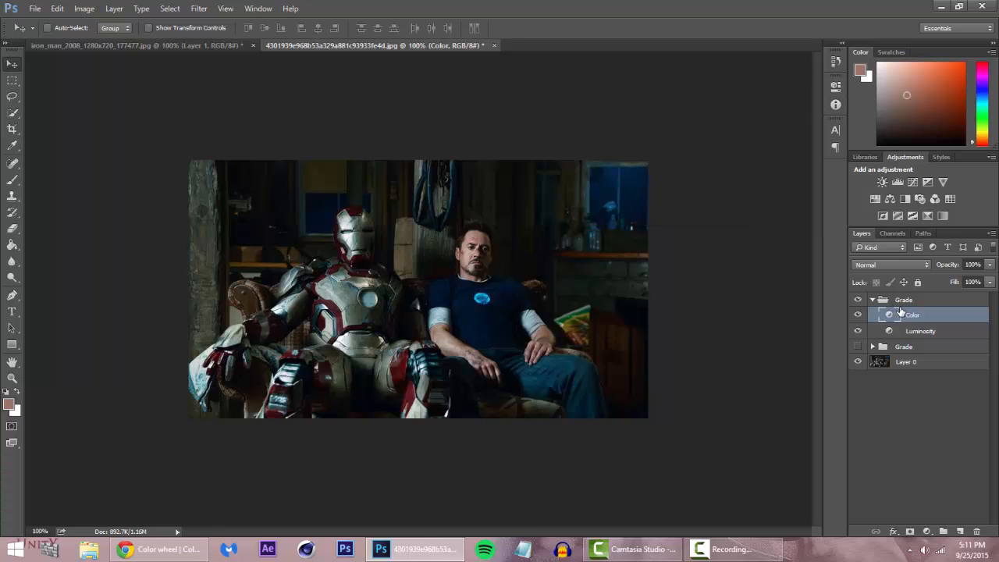
double_click(900, 311)
click(892, 141)
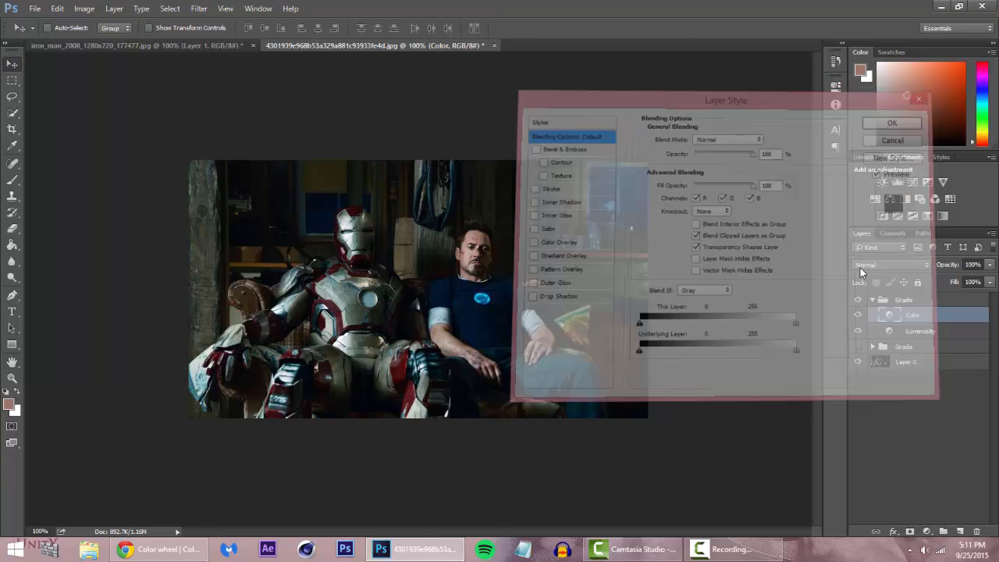
In the Color Curves layer's Red channel, move the black point to input 12, output 0
double_click(889, 314)
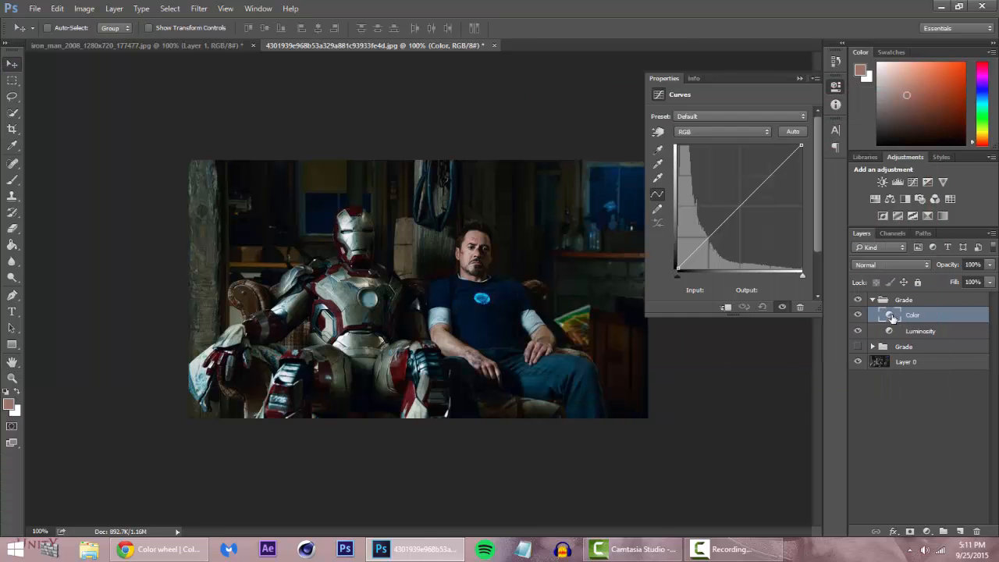
click(710, 133)
click(702, 151)
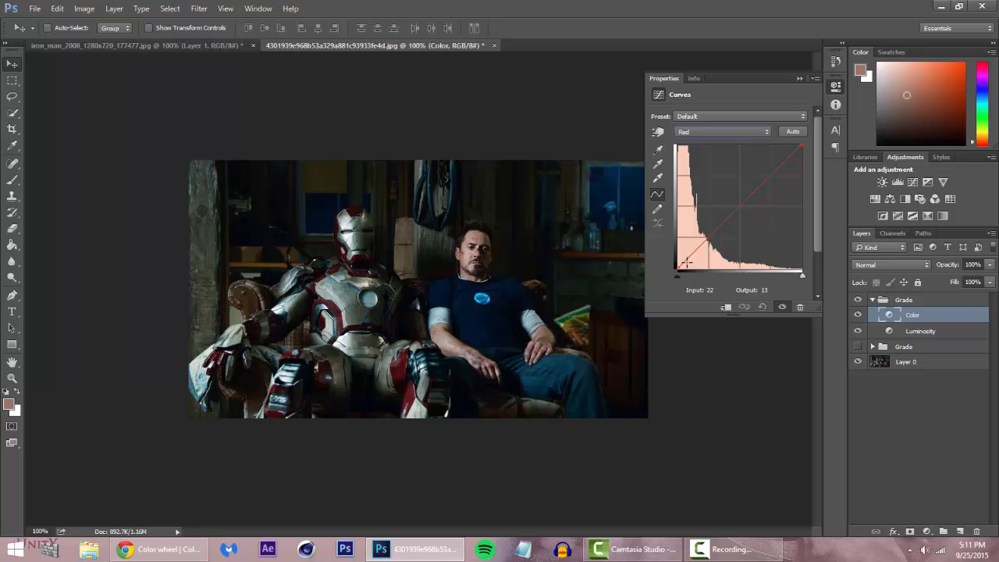
mouse_move(677, 263)
mouse_down()
mouse_move(658, 219)
mouse_move(652, 270)
mouse_move(758, 276)
mouse_move(677, 274)
mouse_up()
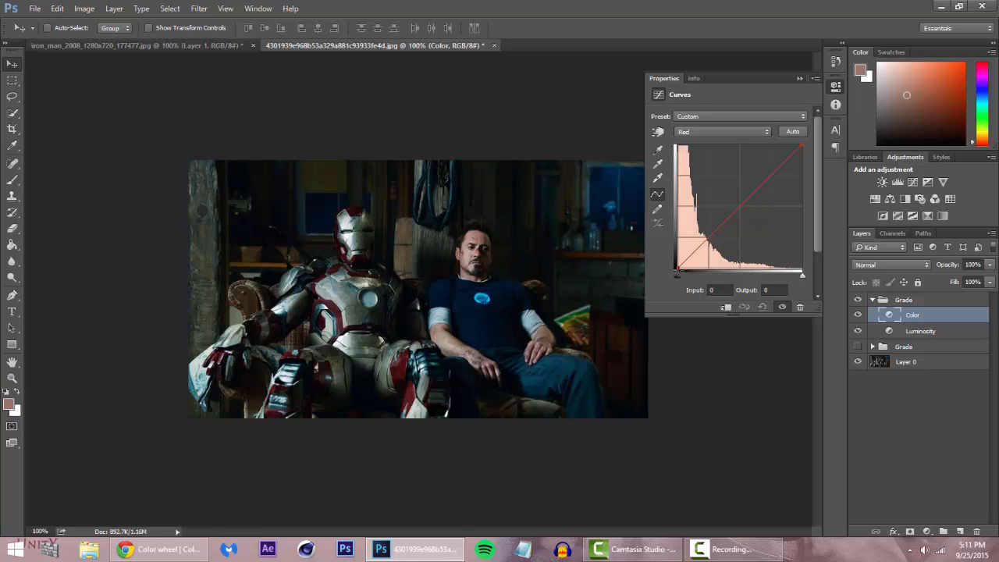
drag(678, 273, 681, 274)
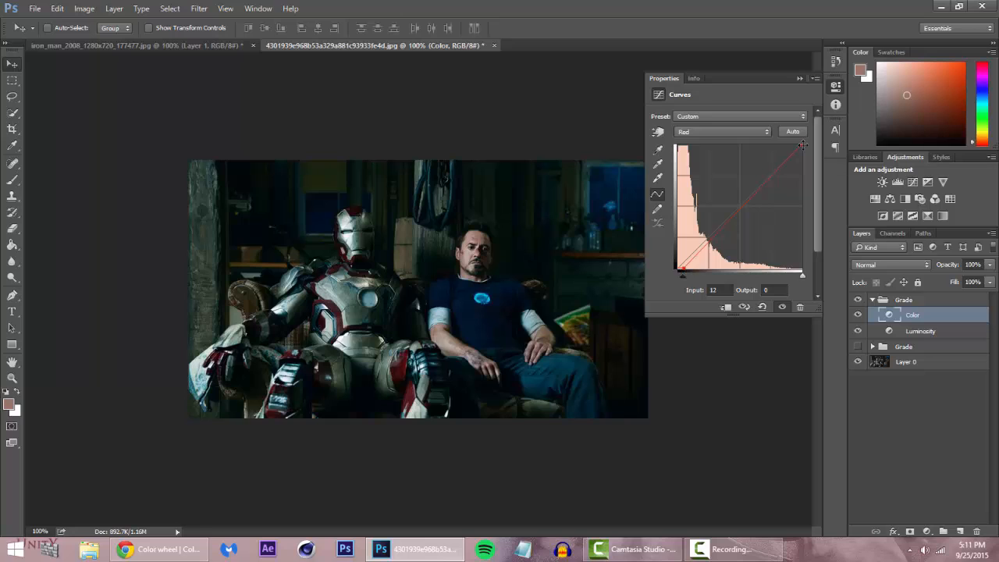
Steepen the Red curve's highlights above a midpoint anchored at 128, and move its black point to input 21, output 0
drag(802, 145, 795, 146)
click(739, 204)
drag(740, 204, 740, 207)
drag(793, 144, 769, 166)
drag(679, 270, 687, 269)
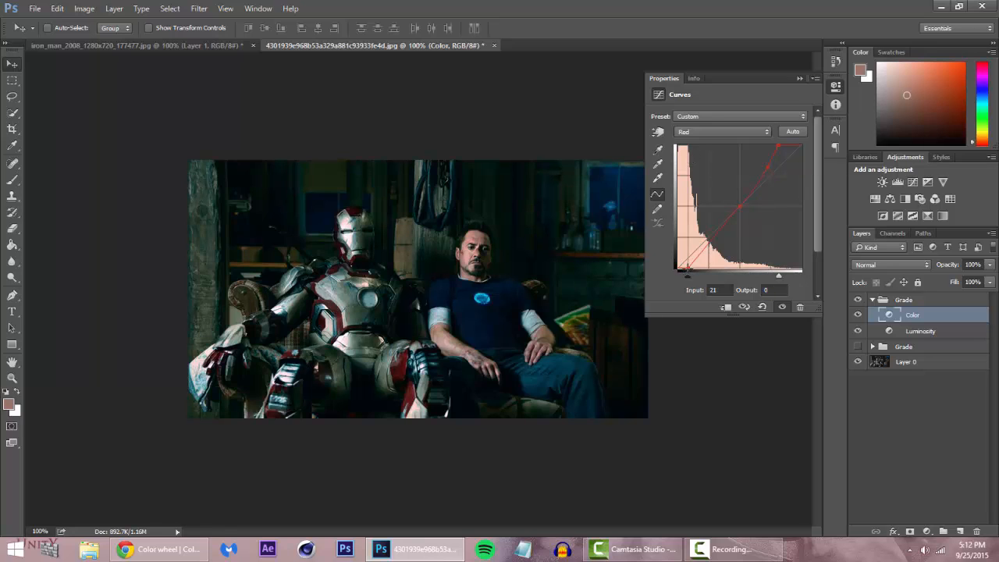
In the Green channel, slightly raise the black point, set the white point to input 247, and anchor the midpoint at 128
click(705, 133)
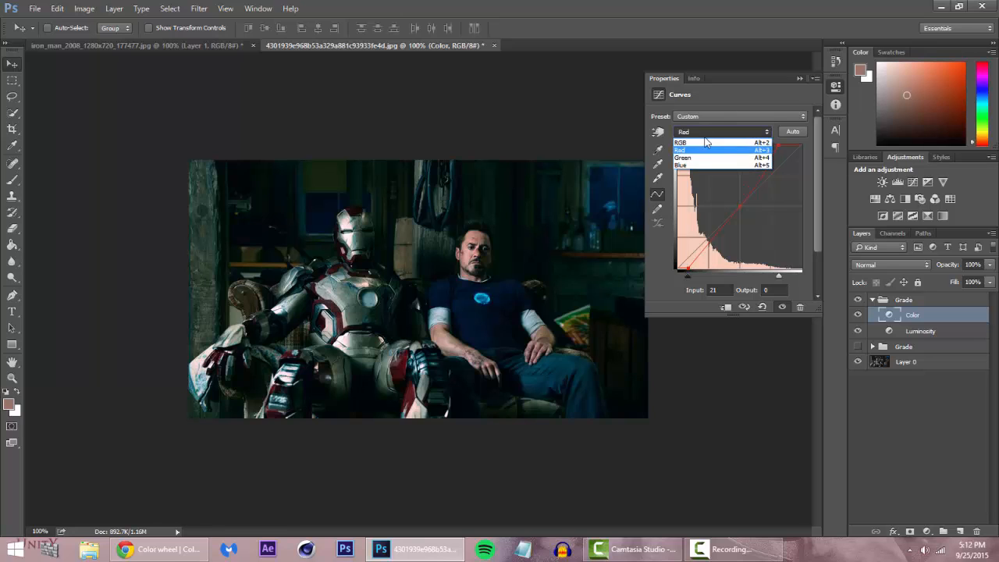
click(698, 159)
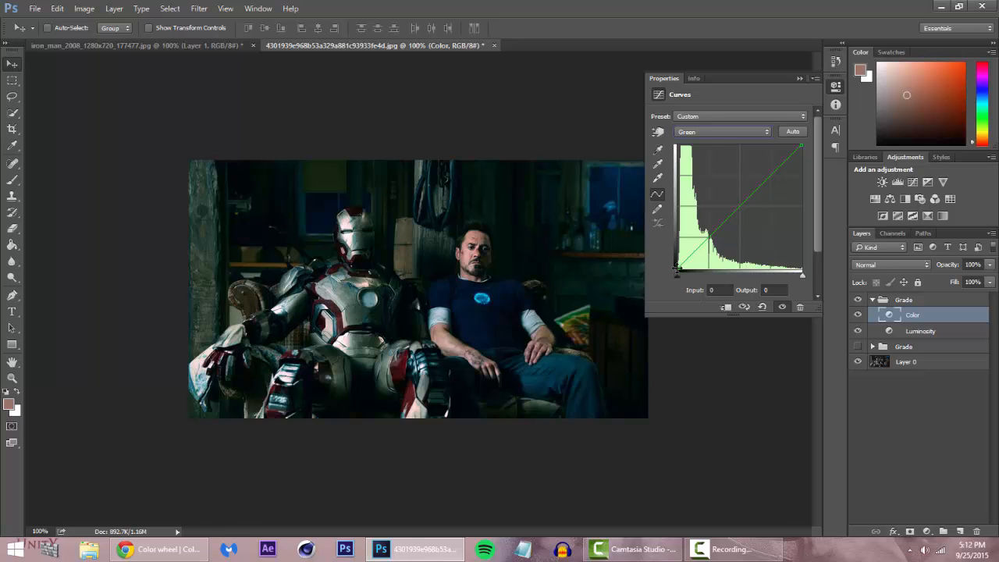
drag(677, 268, 675, 263)
drag(801, 146, 797, 146)
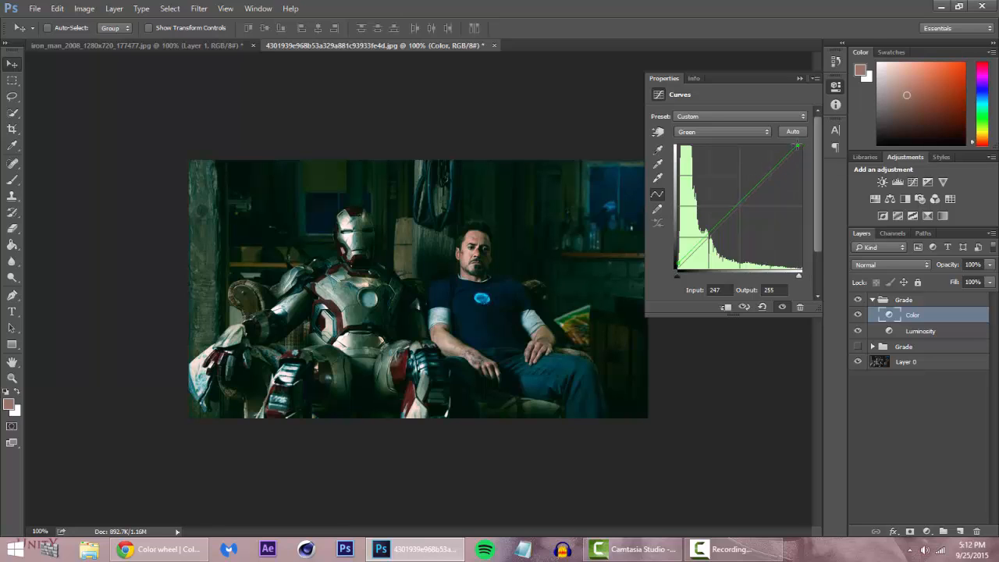
click(739, 204)
drag(739, 204, 740, 205)
In the Blue channel, raise the black point to output 10, lower the white point slightly, and anchor the midpoint at input 128, output 127
click(702, 129)
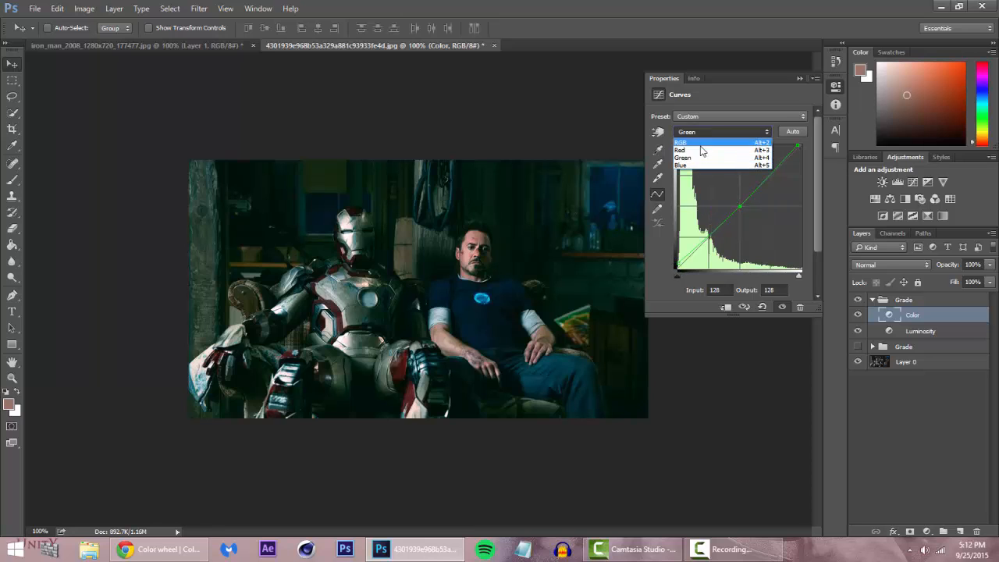
click(693, 165)
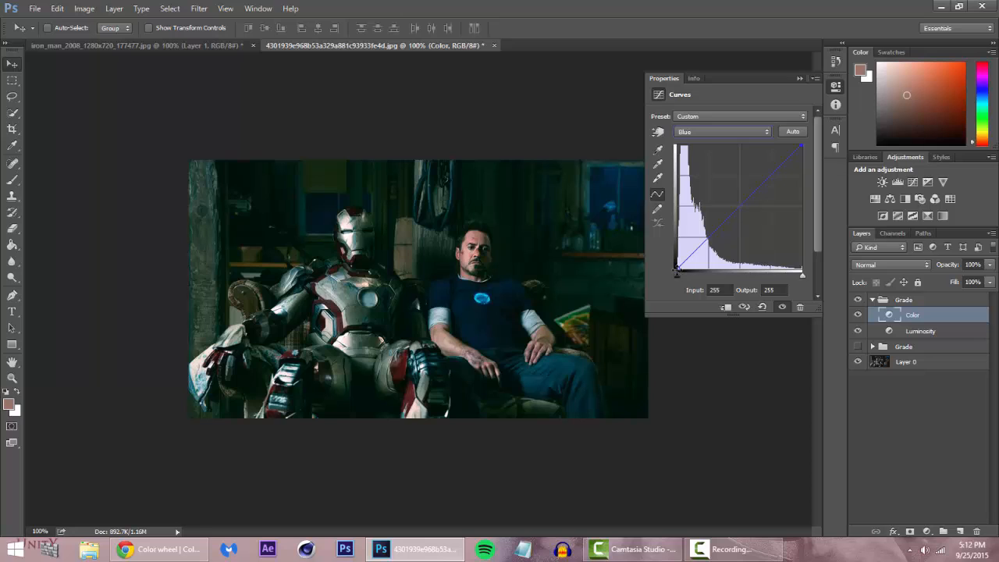
drag(677, 268, 669, 262)
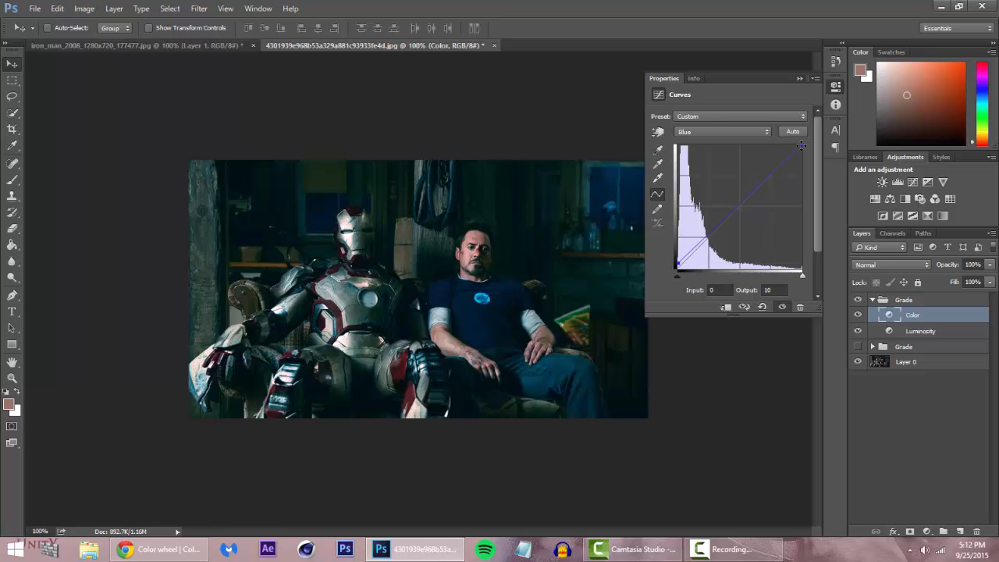
drag(793, 145, 809, 152)
click(740, 207)
click(727, 132)
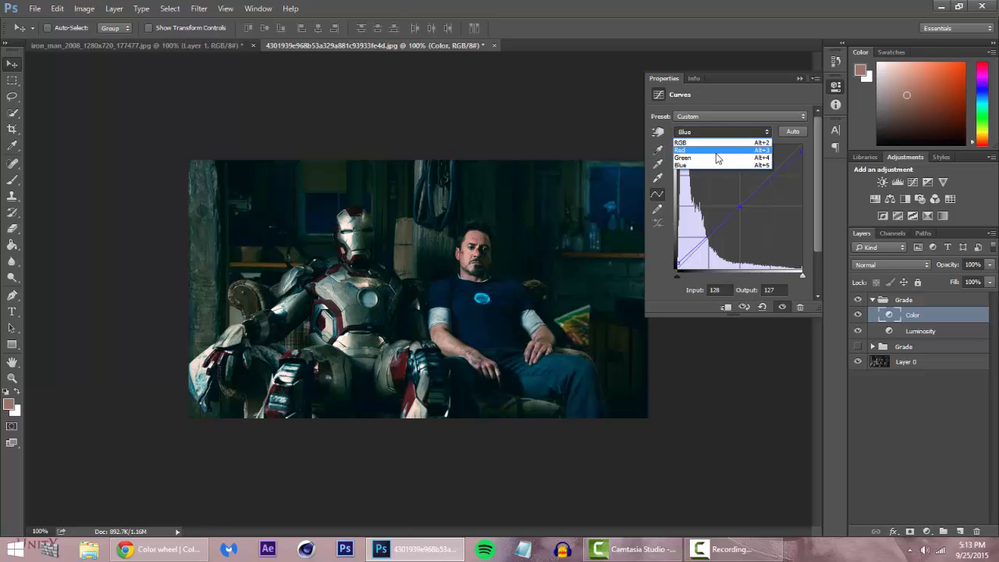
click(719, 151)
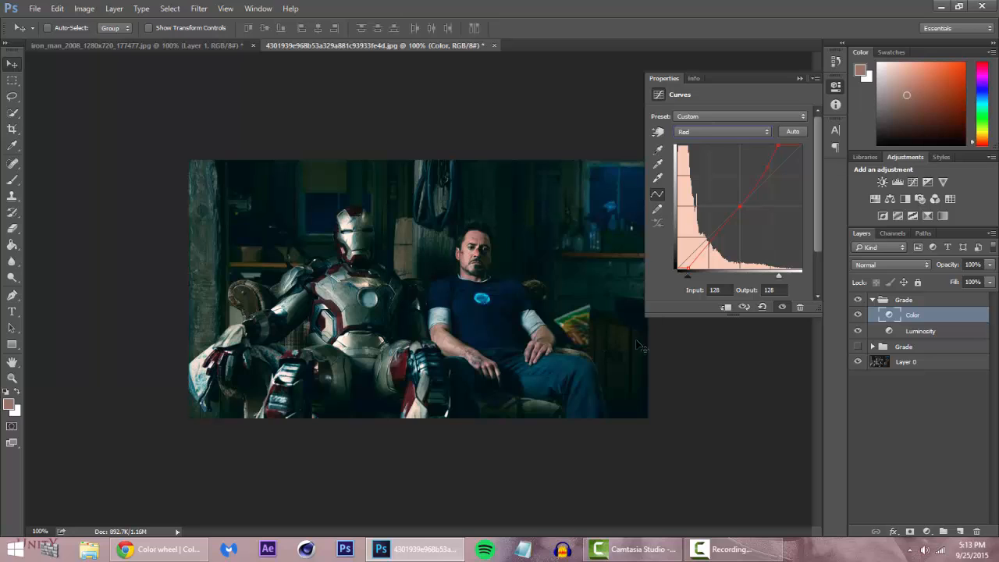
click(801, 79)
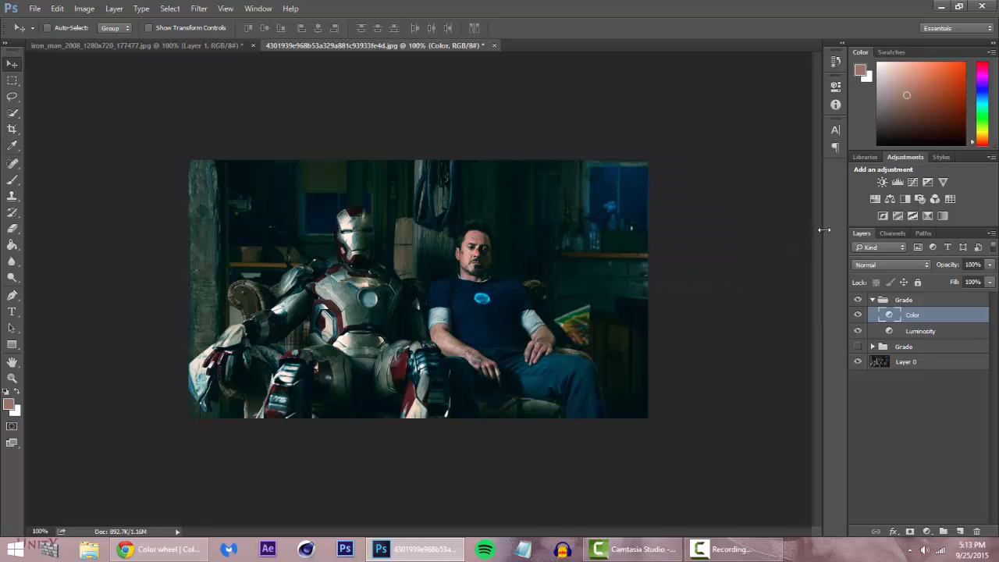
Add a Channel Mixer adjustment layer above Color using the Black & White with Orange Filter preset
click(934, 200)
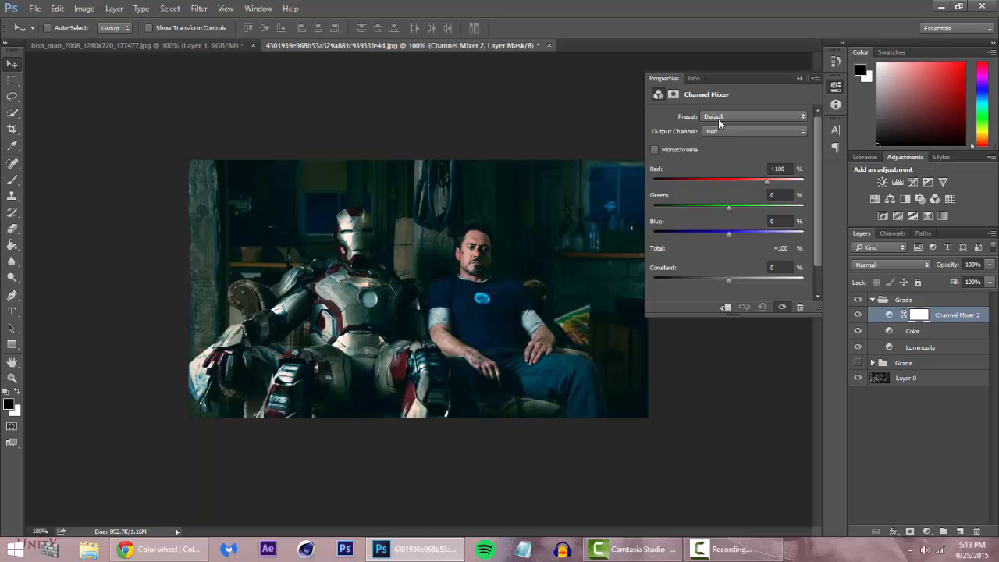
click(724, 117)
click(734, 147)
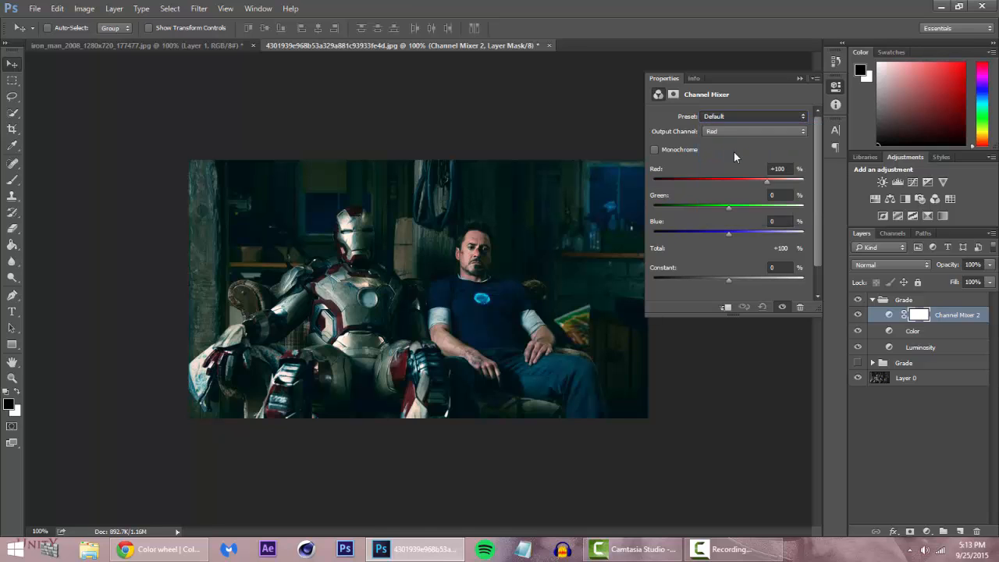
key(Down)
key(Down)
key(Down)
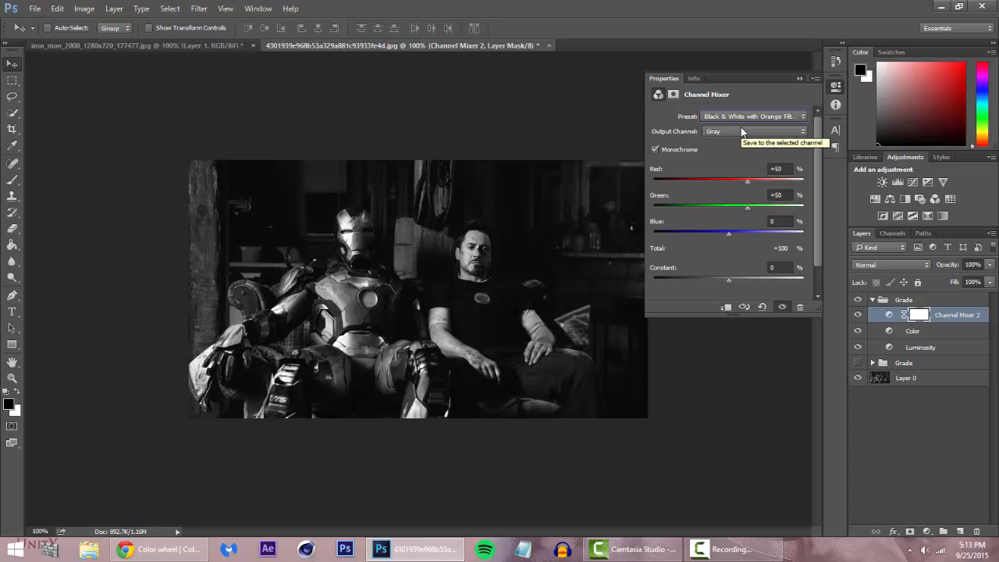
key(Down)
key(Up)
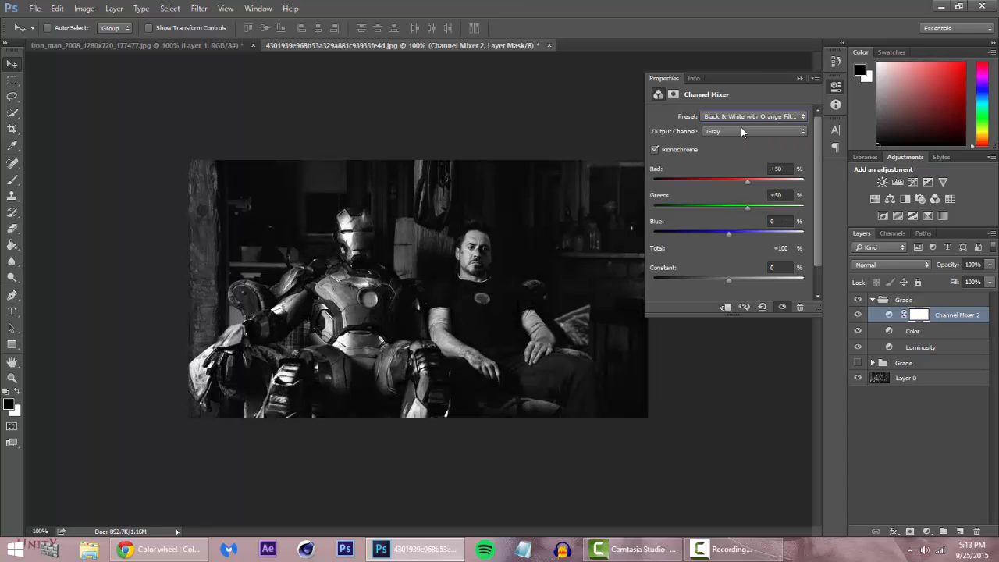
Reduce the Channel Mixer layer's opacity to 21%, comparing the image with the layer hidden and shown
click(942, 266)
drag(940, 267, 909, 265)
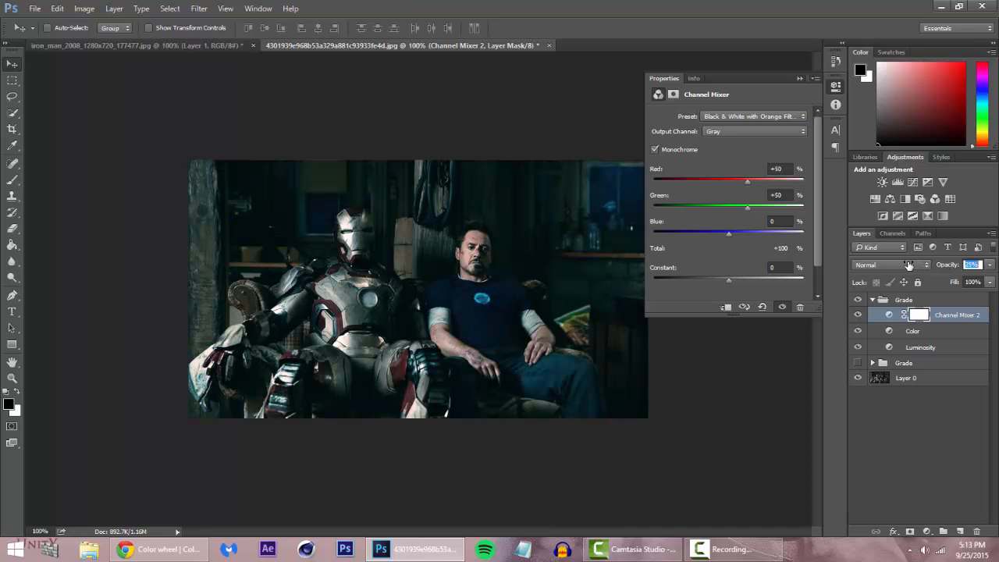
click(859, 315)
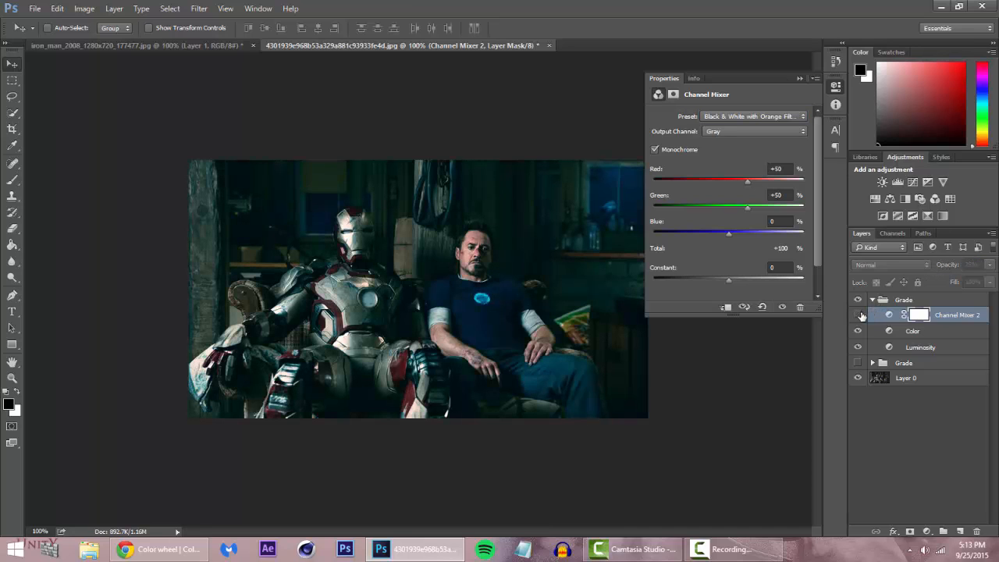
click(859, 315)
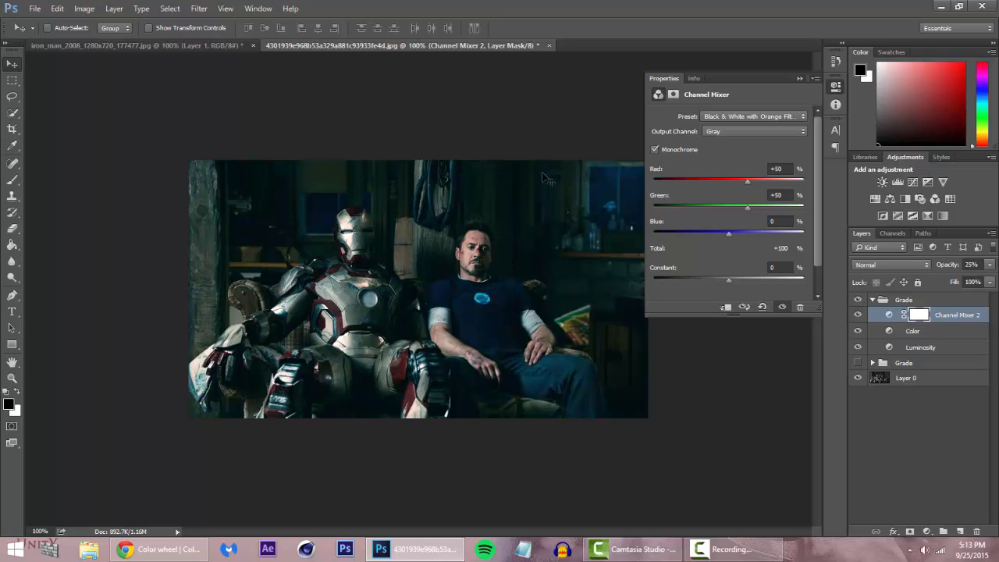
drag(946, 264, 943, 265)
Try other Channel Mixer presets and settle on Black & White with Red Filter
click(749, 115)
click(749, 115)
key(Down)
key(Down)
key(Up)
key(Down)
key(Up)
key(Up)
key(Up)
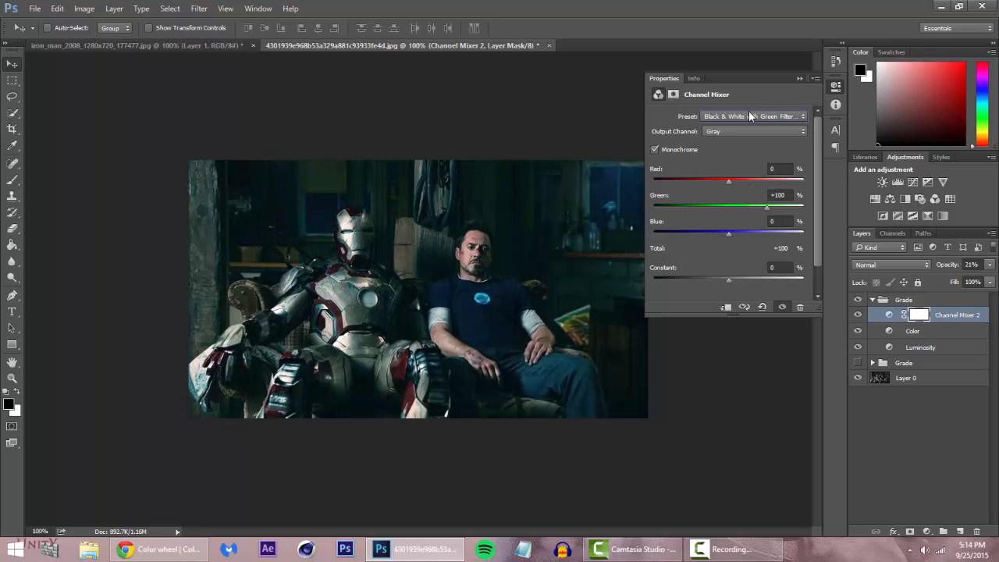
key(Down)
key(Down)
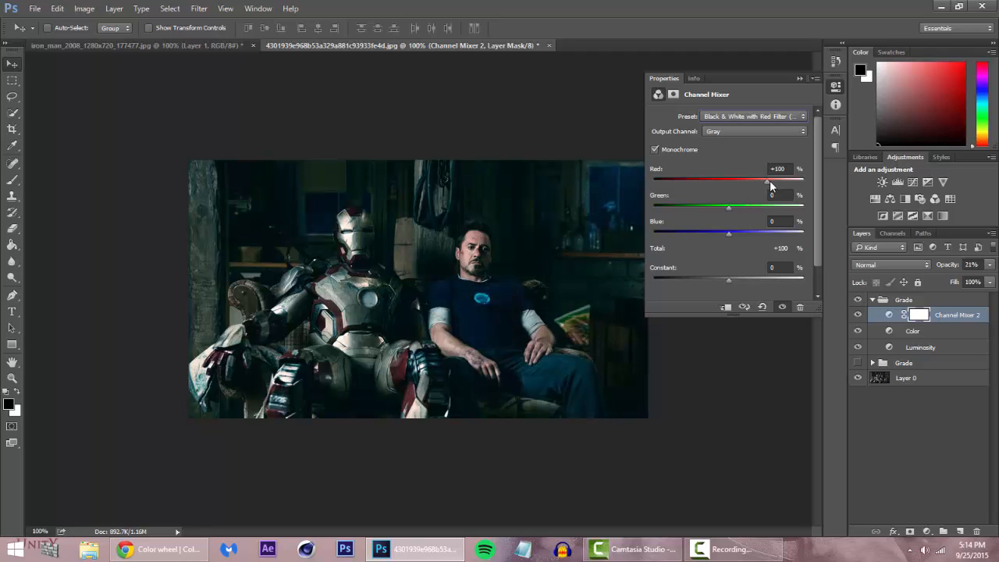
Set the Channel Mixer's gray output to Red +83, Green +13, and Blue +4
drag(763, 179, 735, 228)
click(785, 221)
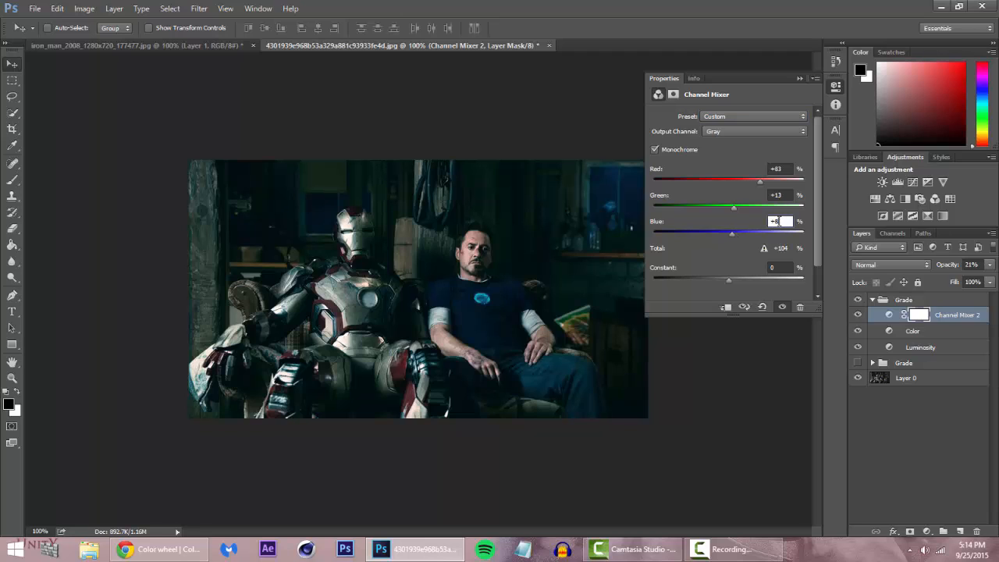
text(4)
key(Return)
click(798, 77)
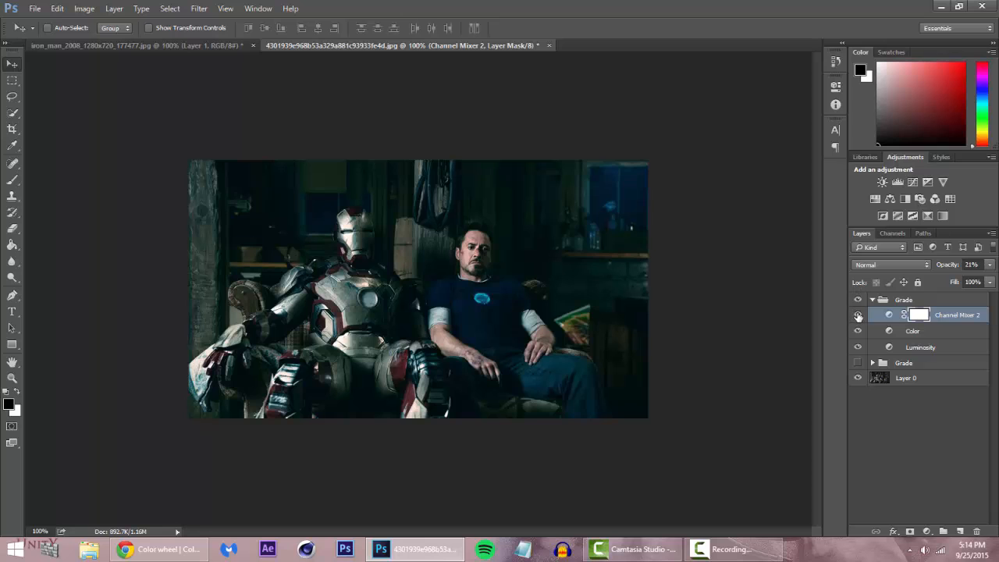
Compare the image repeatedly with the Channel Mixer 2 layer hidden and shown
click(858, 314)
click(858, 314)
click(859, 315)
click(860, 315)
click(859, 315)
click(859, 315)
click(859, 315)
click(859, 315)
Lower the Channel Mixer 2 layer's opacity to 11% and delete its layer mask
drag(945, 268, 918, 268)
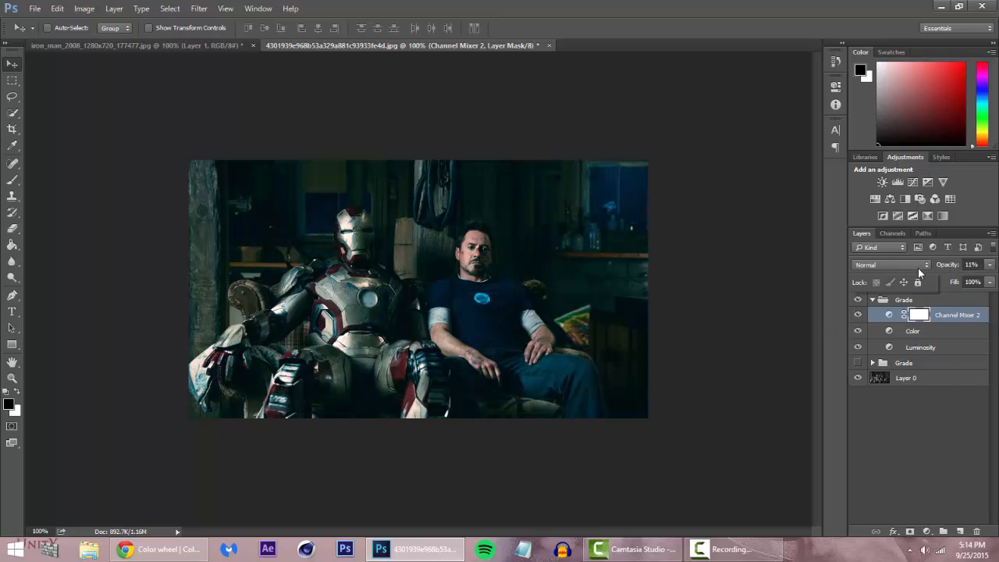
right_click(919, 316)
click(922, 342)
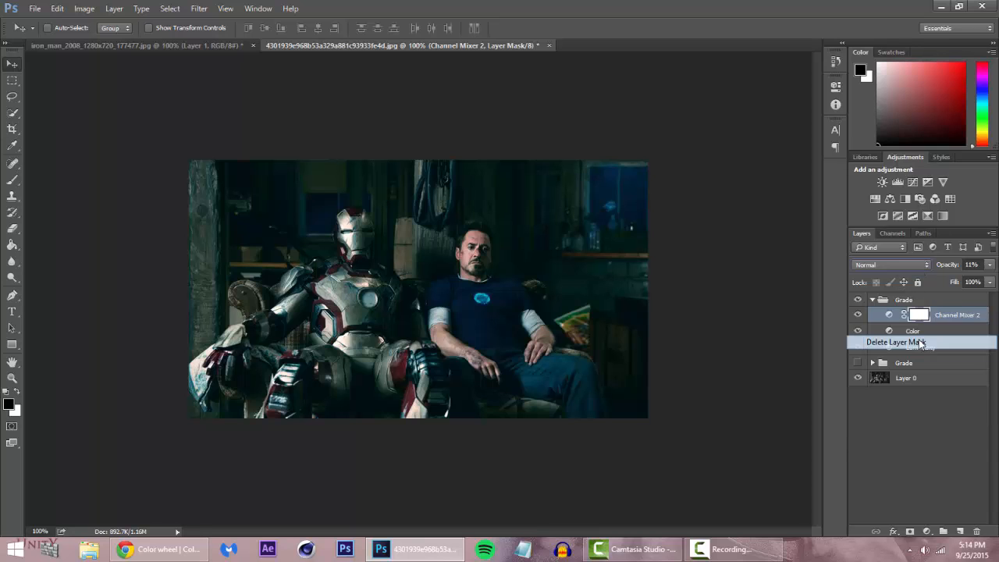
Rebalance the monochrome Channel Mixer to Red -38, Green +51, and Blue +43
double_click(889, 315)
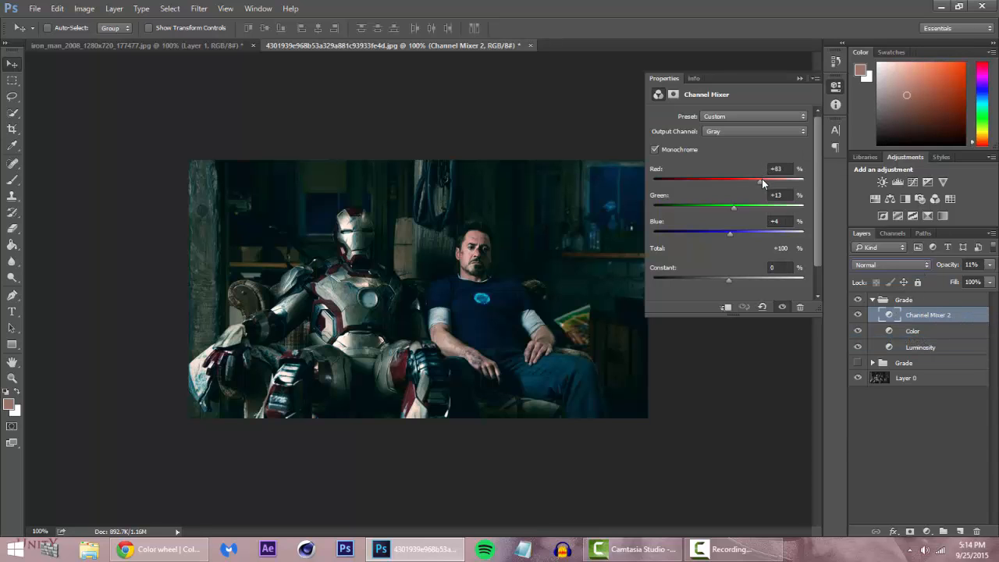
drag(761, 180, 714, 184)
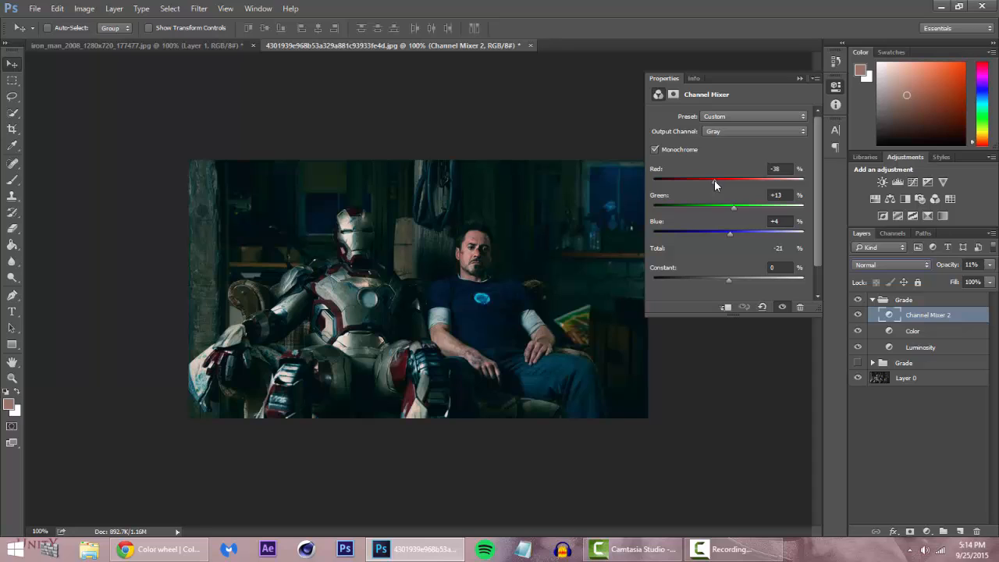
drag(736, 207, 763, 234)
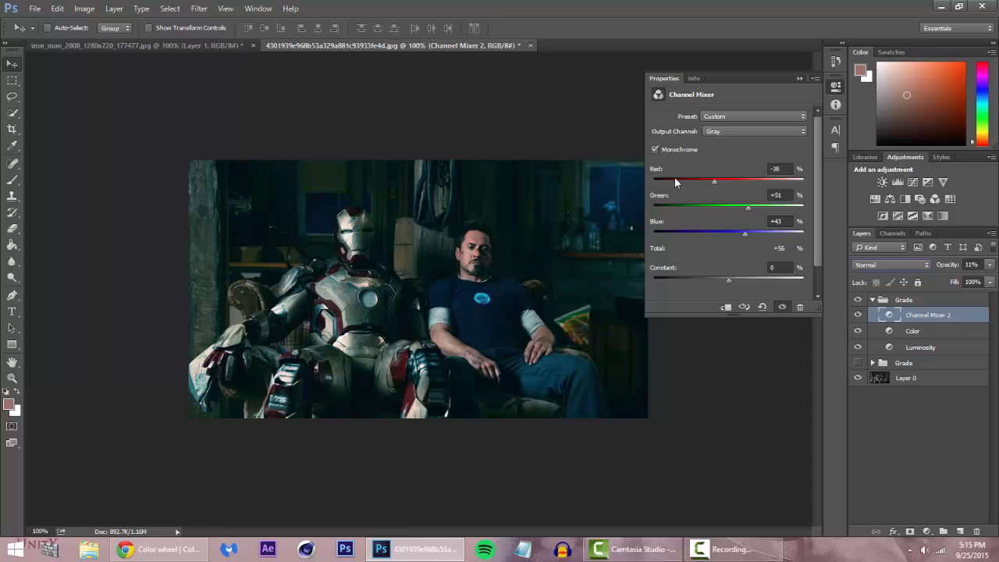
click(802, 80)
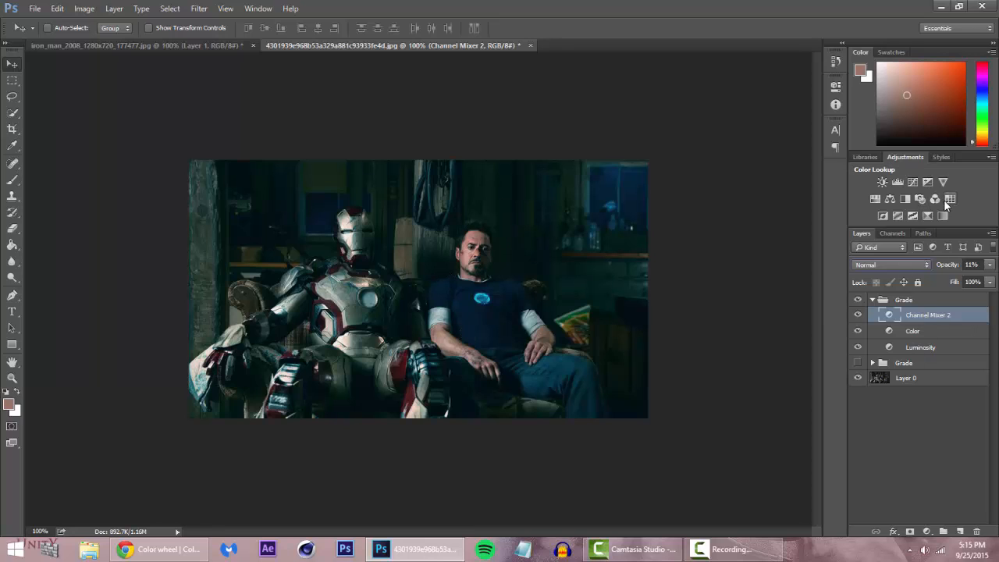
Add a Color Balance adjustment layer above Channel Mixer 2 and set its Shadows to Magenta–Green -2 and Yellow–Blue +2
click(889, 199)
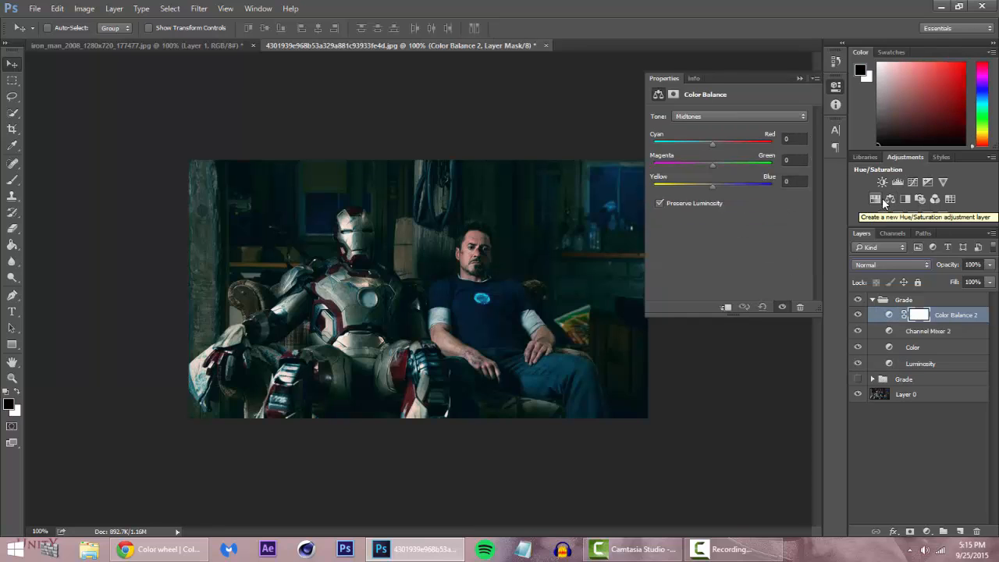
click(747, 116)
click(744, 119)
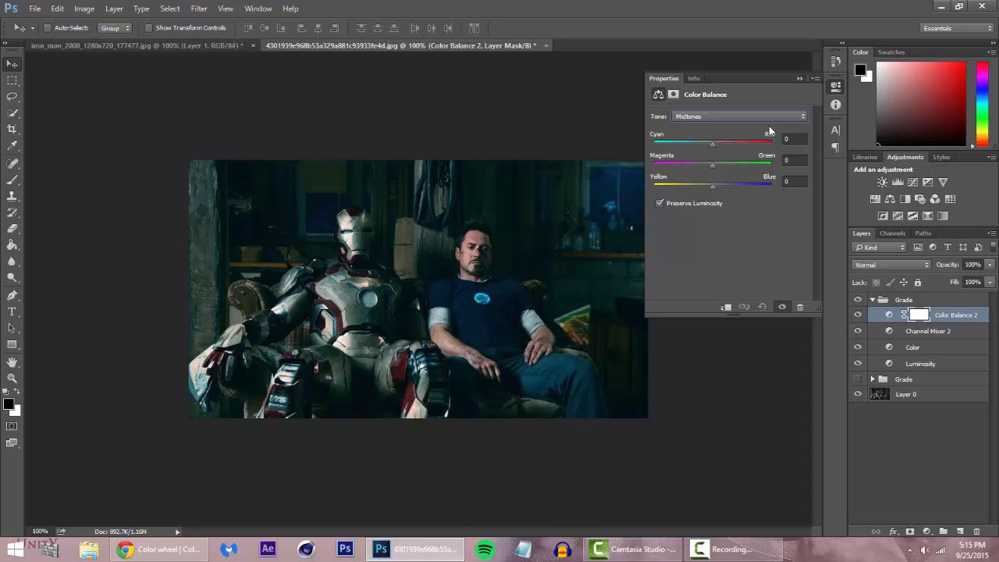
click(767, 117)
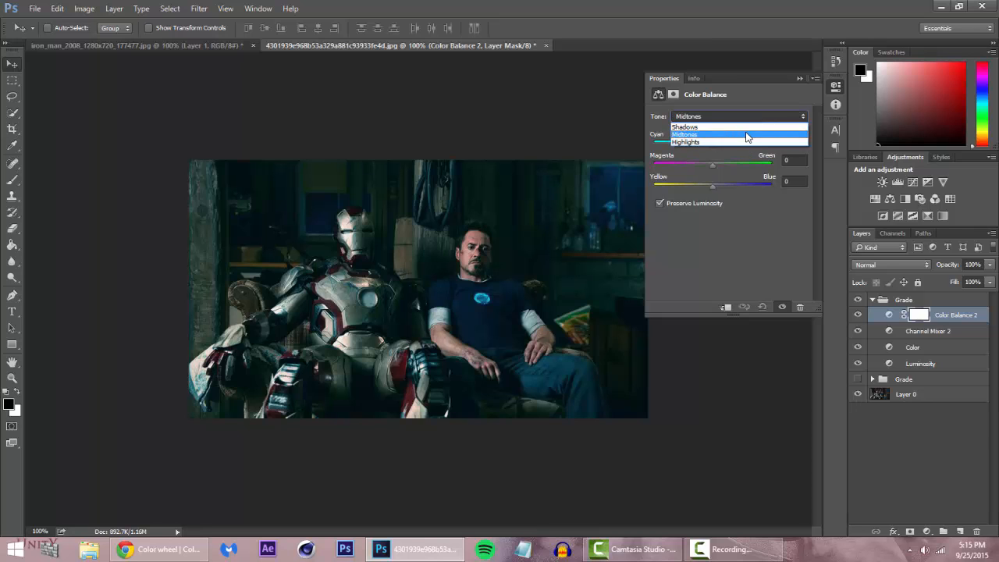
click(745, 126)
click(744, 118)
click(719, 127)
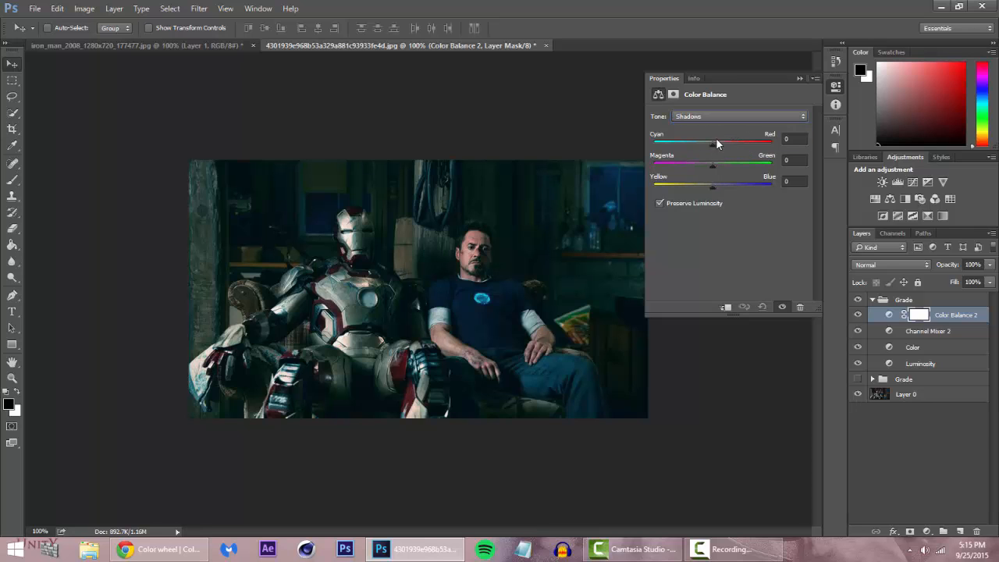
mouse_move(716, 138)
mouse_down()
mouse_move(745, 136)
mouse_move(716, 134)
mouse_up()
mouse_move(713, 166)
mouse_down()
mouse_move(733, 166)
mouse_move(710, 163)
mouse_up()
mouse_move(712, 186)
mouse_down()
mouse_move(723, 184)
mouse_move(698, 184)
mouse_move(713, 183)
mouse_up()
Set the Color Balance Midtones to Magenta–Green +19 and Yellow–Blue +22
click(737, 116)
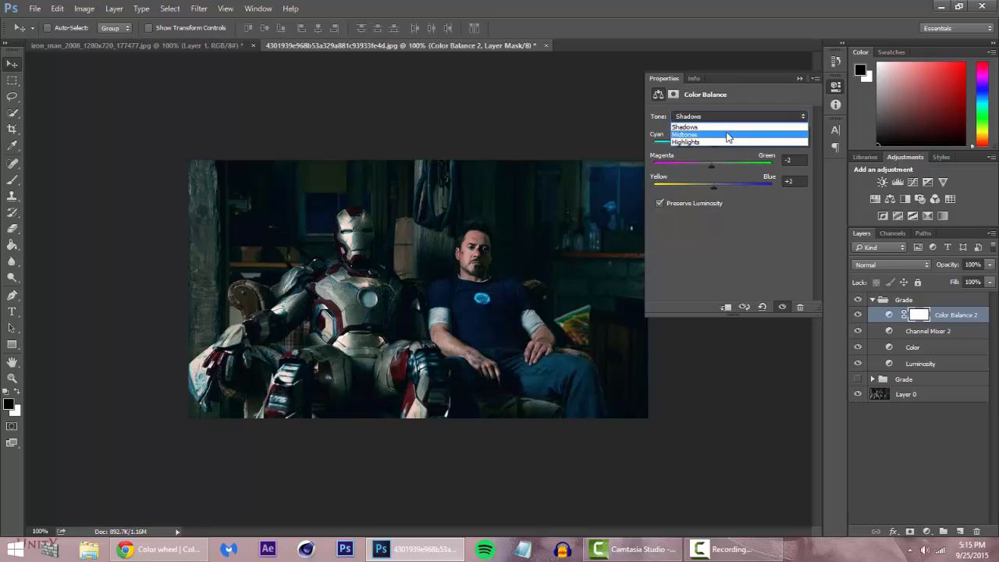
click(725, 139)
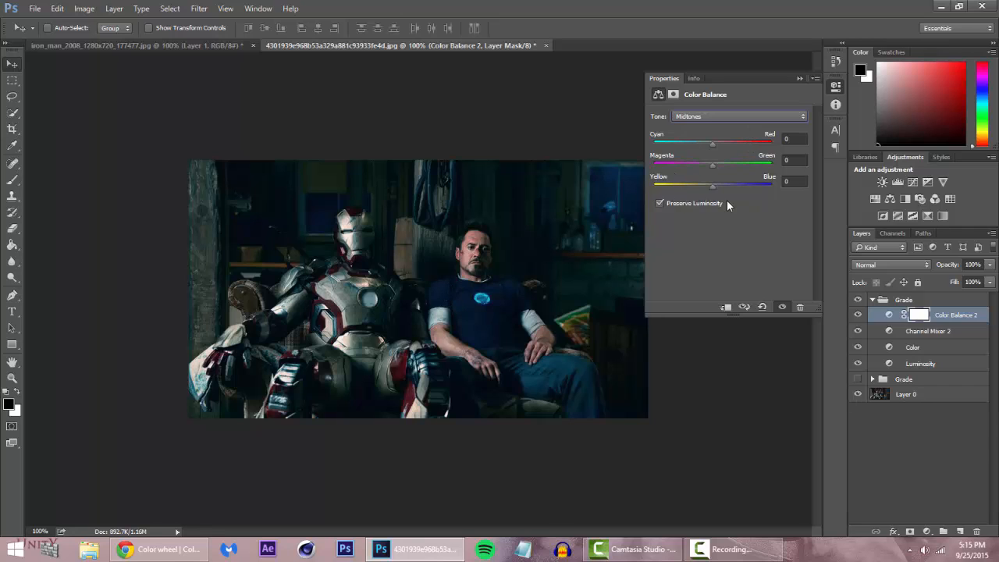
drag(713, 164, 717, 186)
Set the Color Balance Highlights to Cyan–Red +24 and Yellow–Blue -16
click(716, 114)
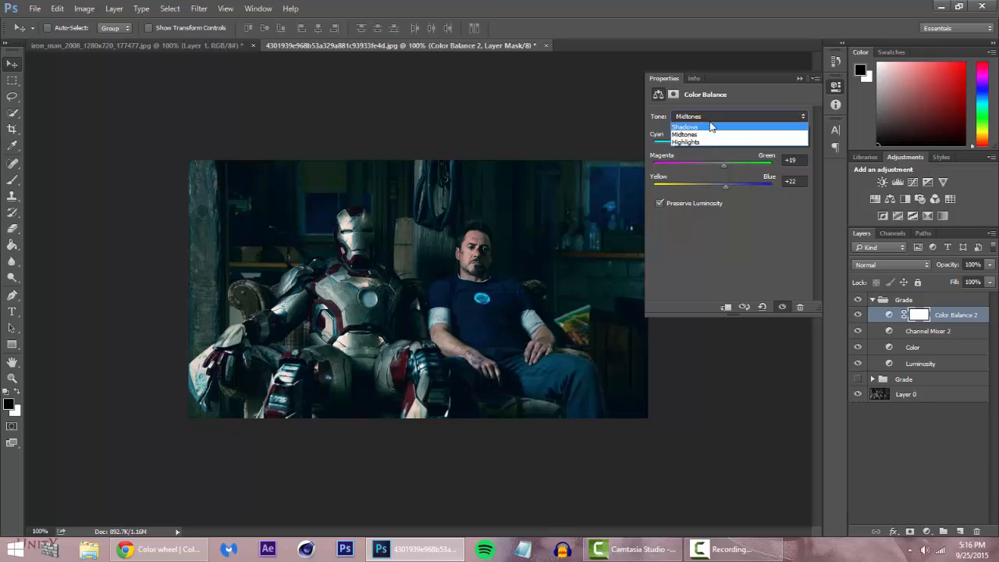
click(705, 142)
drag(704, 142, 720, 142)
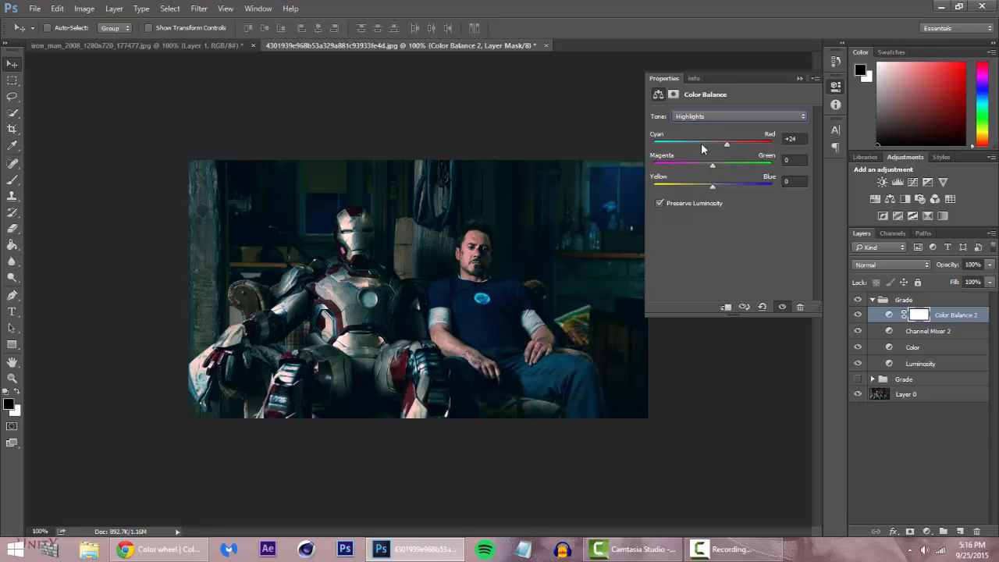
drag(711, 185, 700, 182)
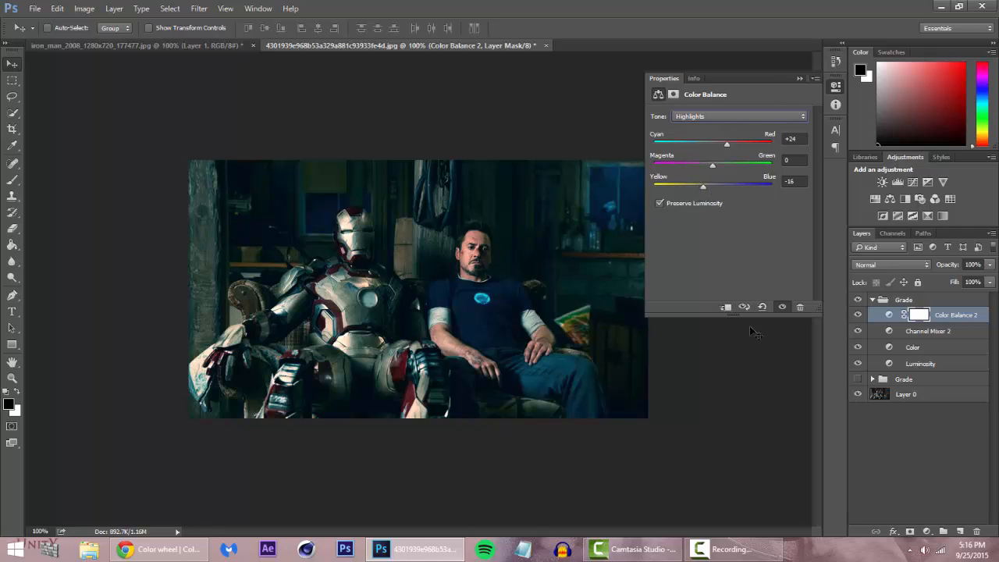
click(796, 82)
Compare the photo with the upper Grade group hidden and shown, and collapse the group
click(858, 300)
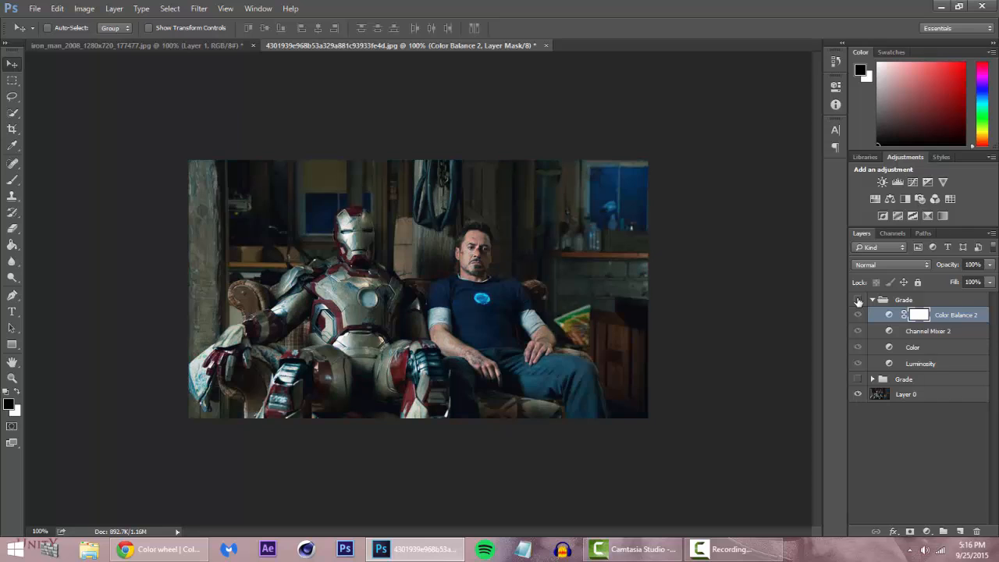
click(859, 300)
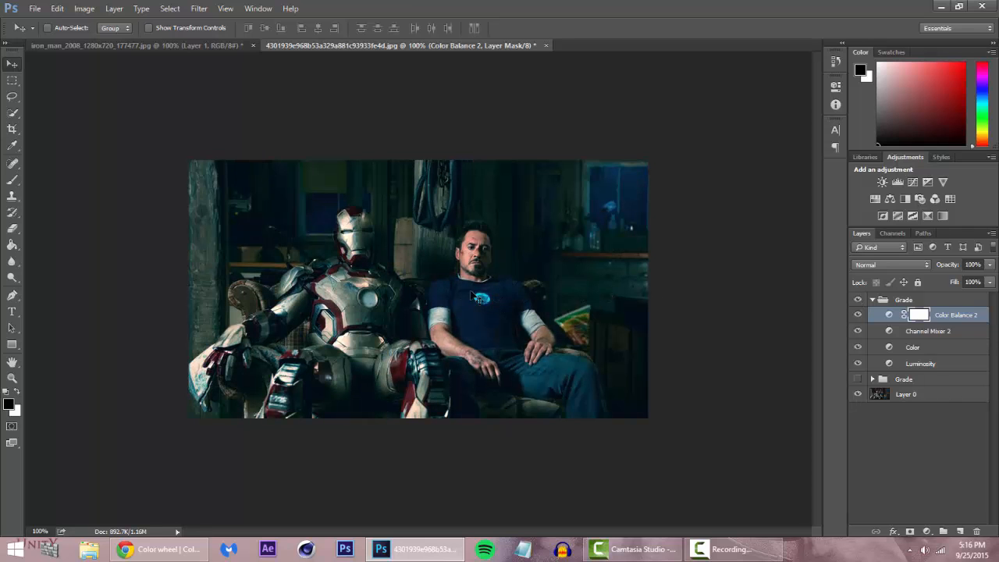
click(872, 302)
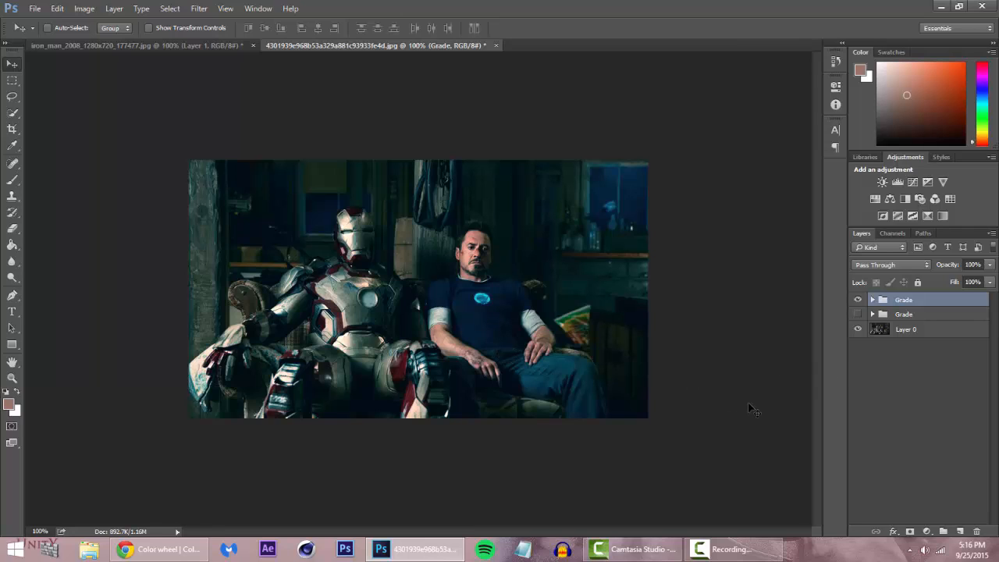
click(717, 554)
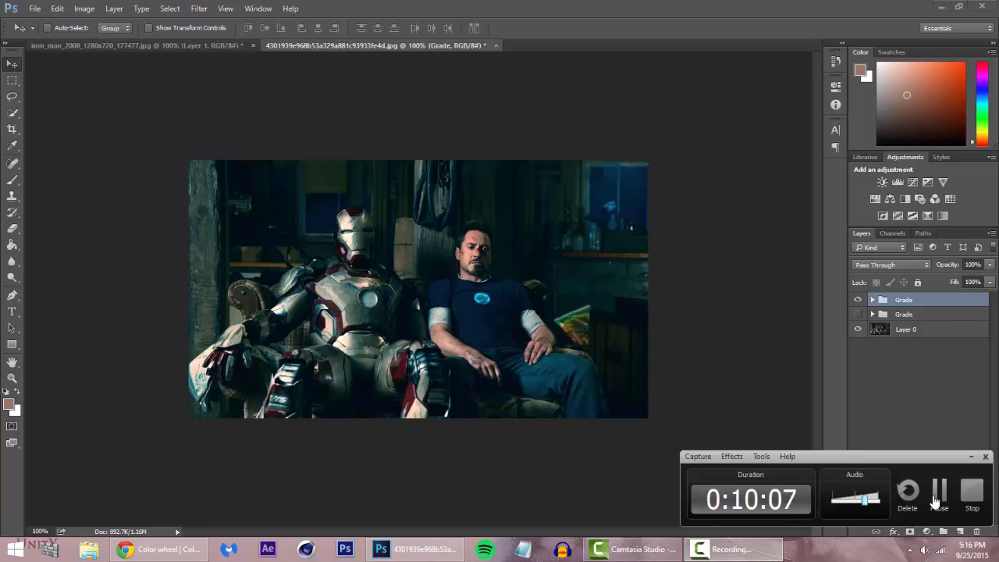